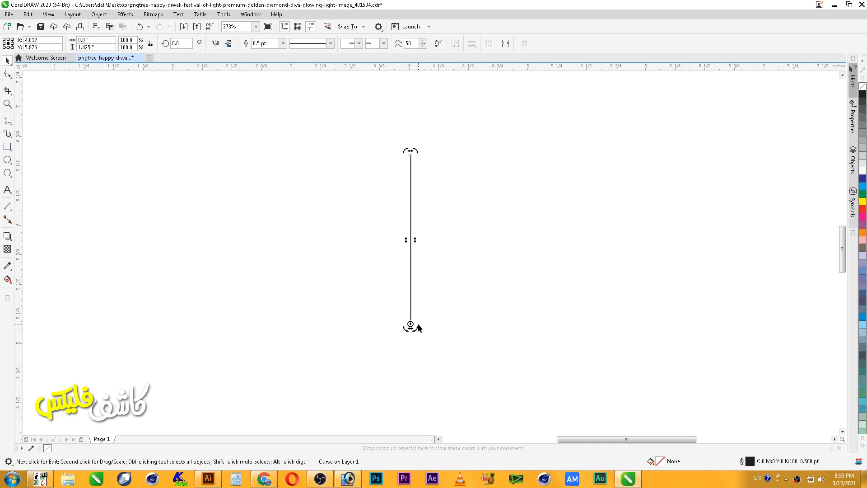
Rotate the vertical line by 7.5° about its lower end.
key("F4")
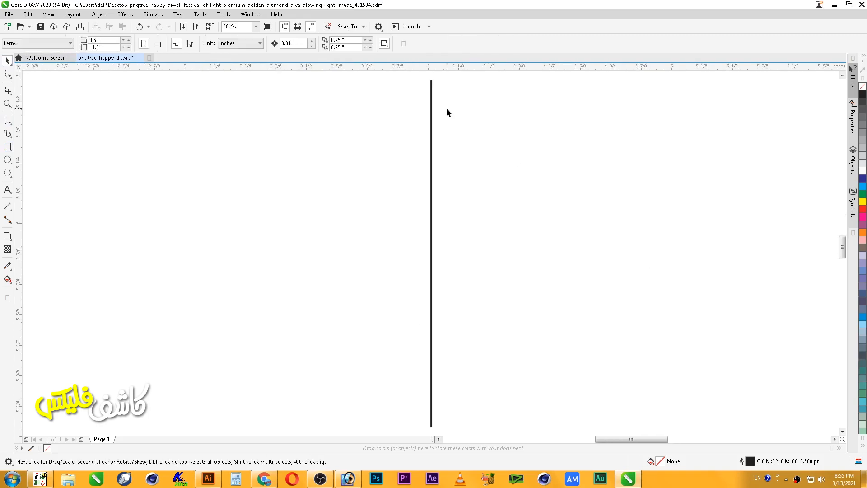
scroll(437, 98, "down", 2)
left_click(432, 96)
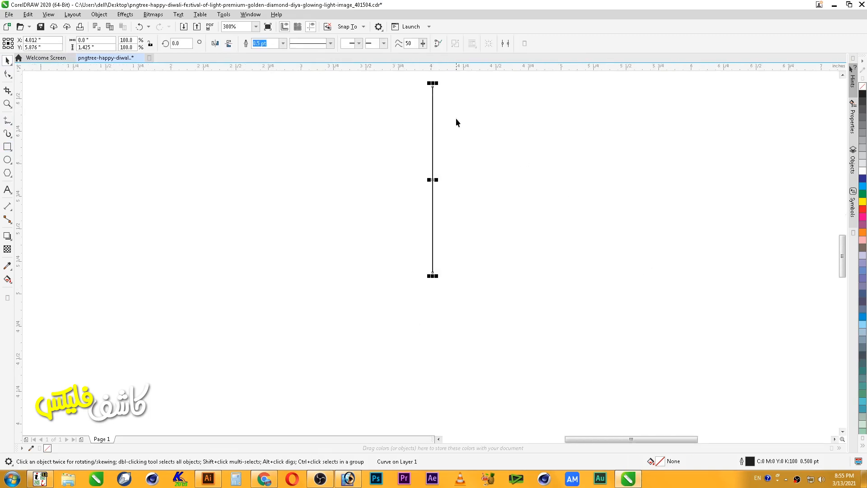
left_click(436, 91)
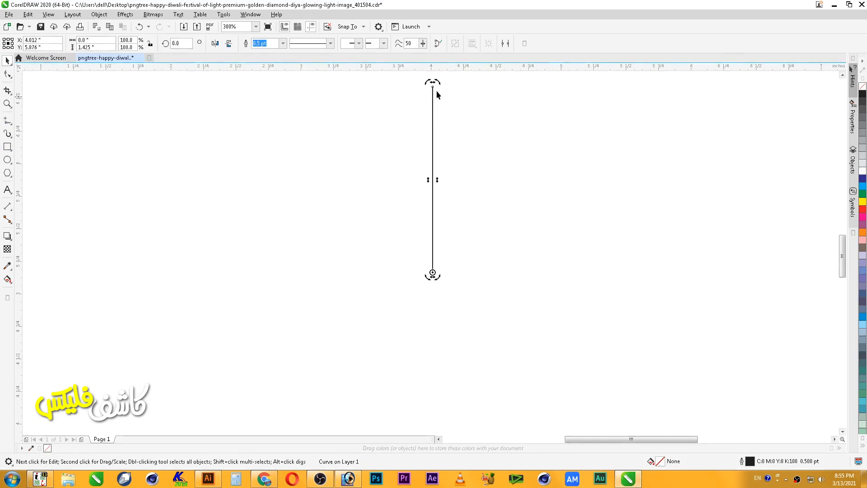
left_click(181, 44)
type("7.5")
key("Return")
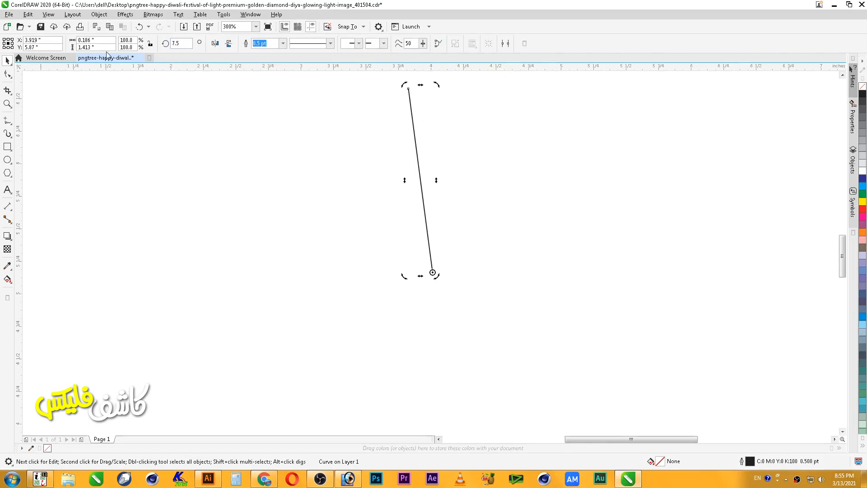
Draw a vertical line about 1.42 in tall upward from the lower end of the slanted line, joined to it.
key("z")
left_click_drag(375, 319, 489, 112)
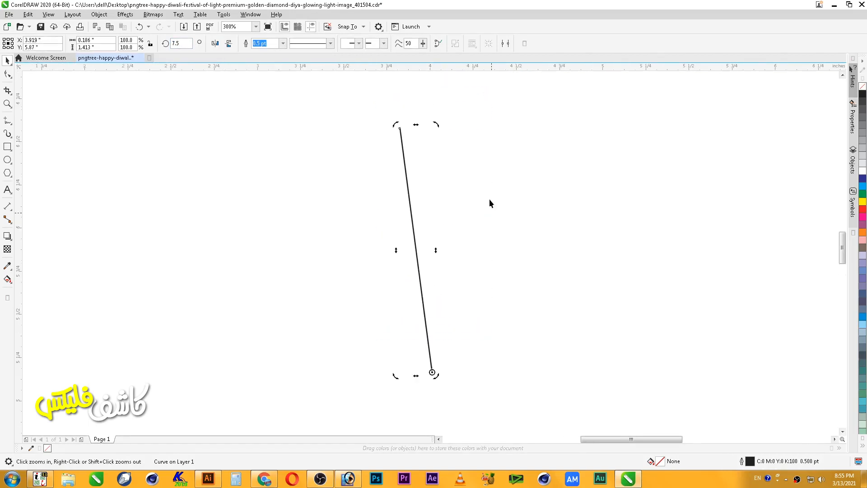
left_click(9, 121)
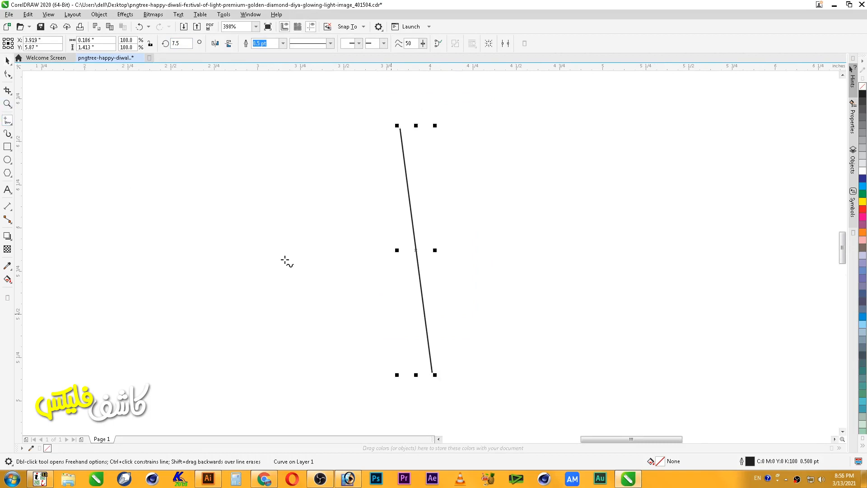
left_click(432, 373)
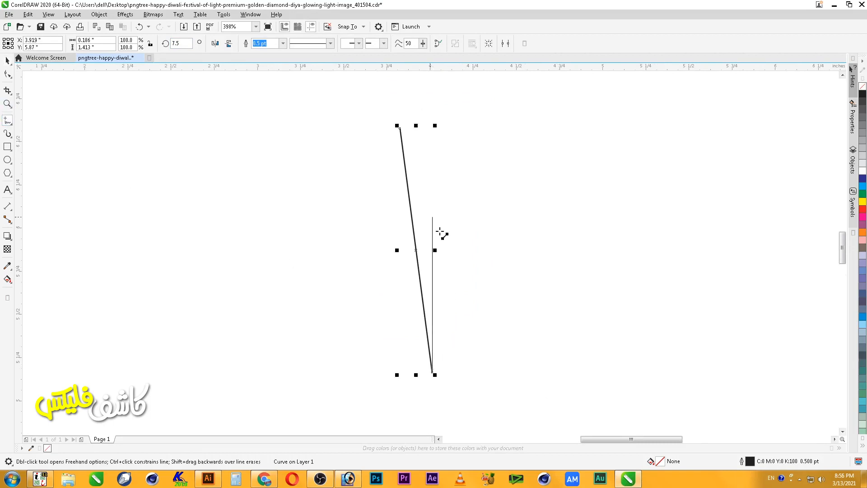
left_click(434, 127)
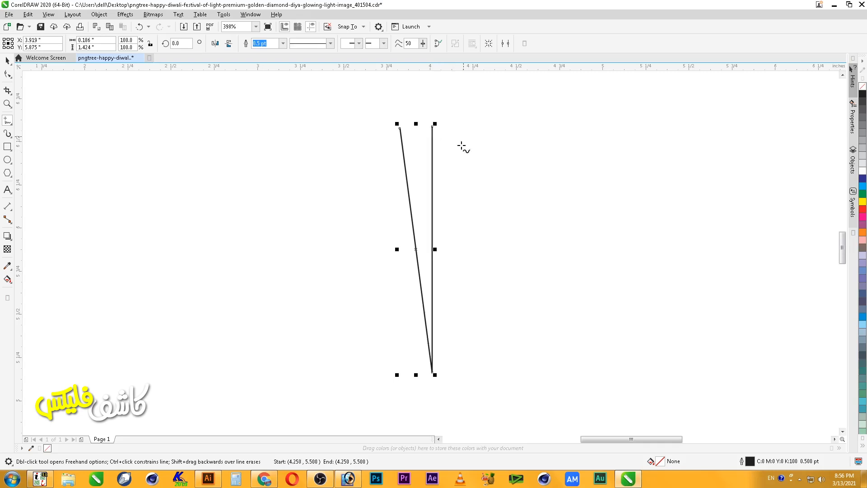
Close the open end between the two joined lines to form a narrow wedge.
key("z")
mouse_move(462, 111)
left_mouse_down()
mouse_move(474, 282)
mouse_move(403, 376)
left_mouse_up()
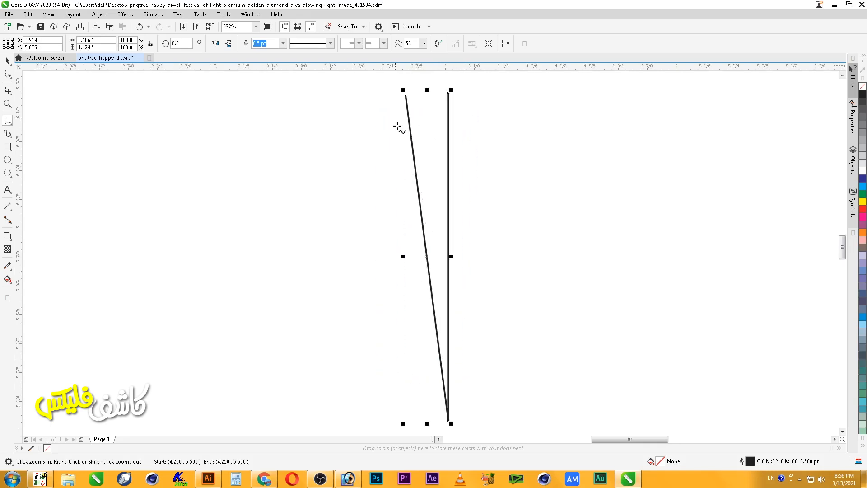
left_click(438, 43)
key("space")
left_click(426, 218)
left_click(427, 214)
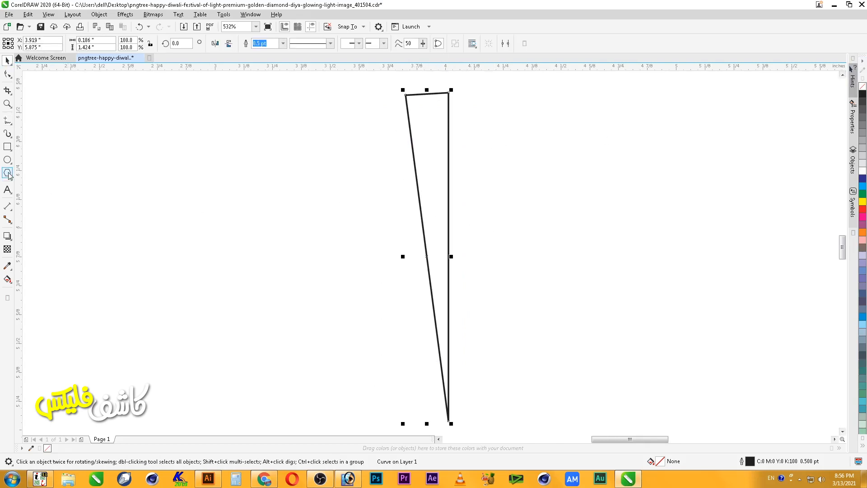
Sketch a freehand S-curve about 0.18 in wide and 0.39 in tall from the wedge's upper right corner down across its slanted side.
left_click(7, 125)
left_click(392, 96)
key("Escape")
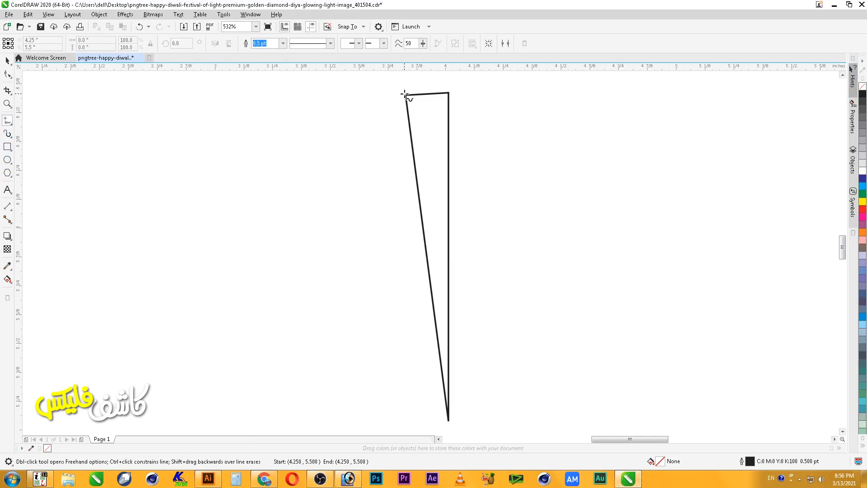
left_click(404, 95)
mouse_move(415, 109)
left_mouse_down()
mouse_move(440, 139)
mouse_move(443, 160)
left_mouse_up()
key("ctrl+z")
mouse_move(449, 93)
left_mouse_down()
mouse_move(433, 113)
mouse_move(420, 172)
mouse_move(408, 183)
left_mouse_up()
key("space")
key("F2")
left_click_drag(480, 83, 361, 232)
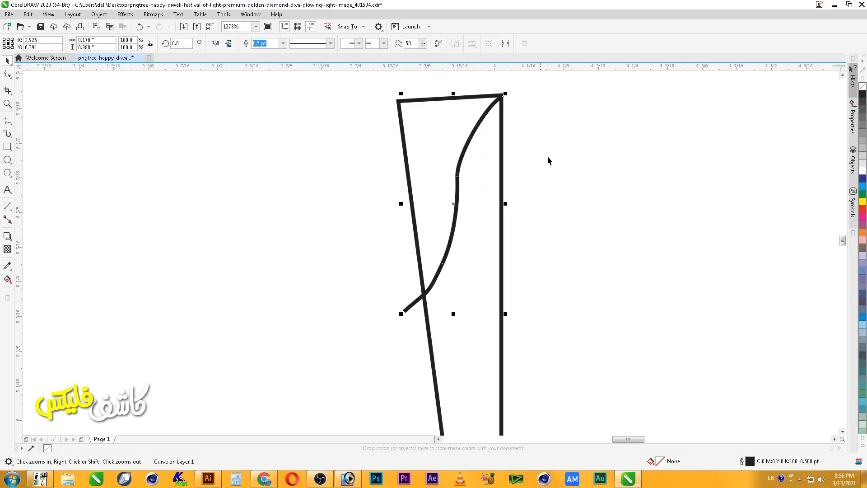
Smooth the freehand S-curve by adding and deleting nodes along its length.
left_click(549, 183)
left_click(8, 74)
left_click(484, 117)
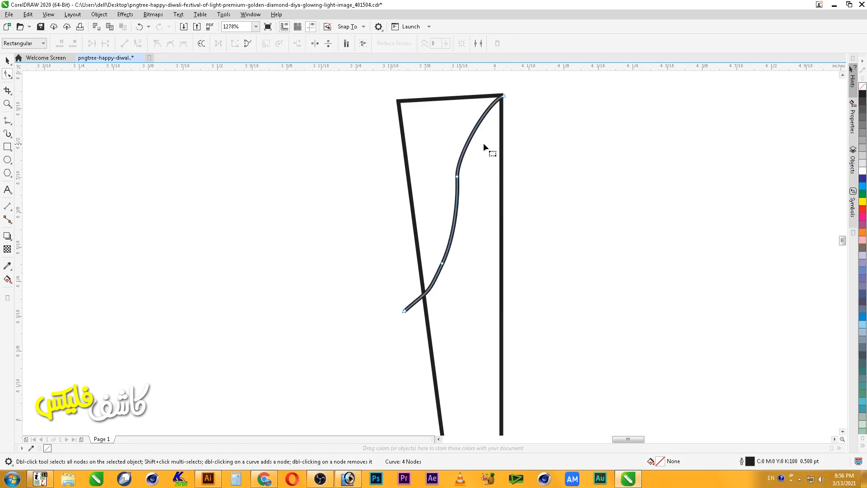
double_click(476, 127)
double_click(450, 238)
left_click_drag(486, 162, 430, 196)
key("Delete")
double_click(456, 209)
key("Delete")
key("space")
left_click(544, 275)
left_click(461, 220)
Duplicate the S-curve and place the copy about 0.24 in to the left, outside the wedge.
scroll(461, 220, "down", 2)
scroll(592, 359, "down", 1)
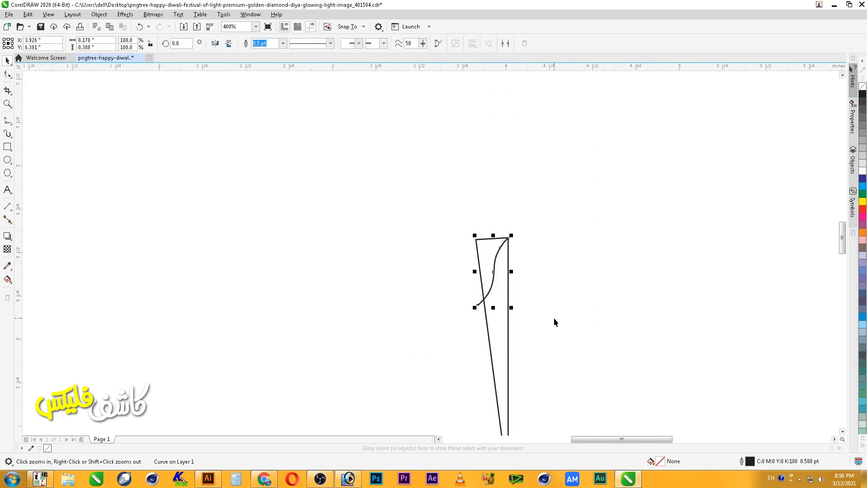
scroll(598, 318, "up", 1)
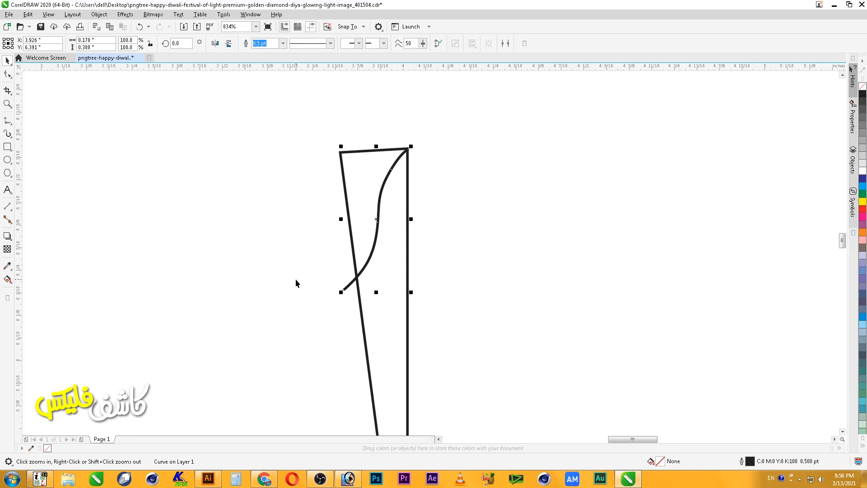
right_click(372, 256)
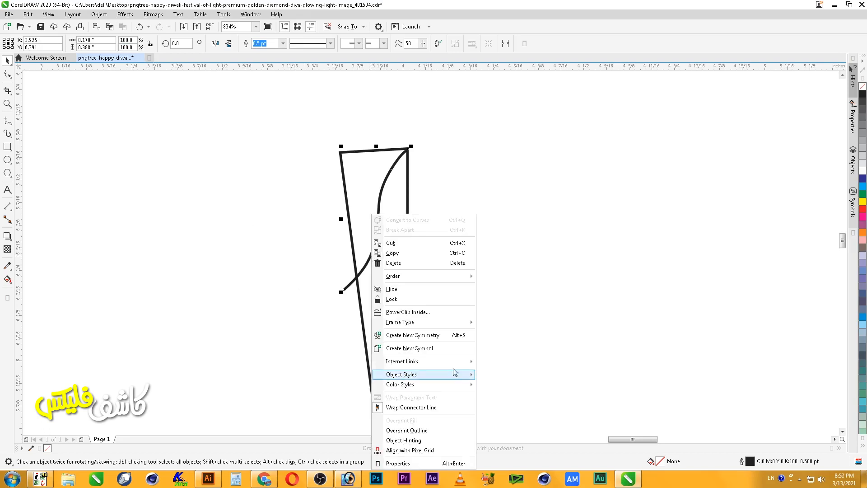
left_click(72, 16)
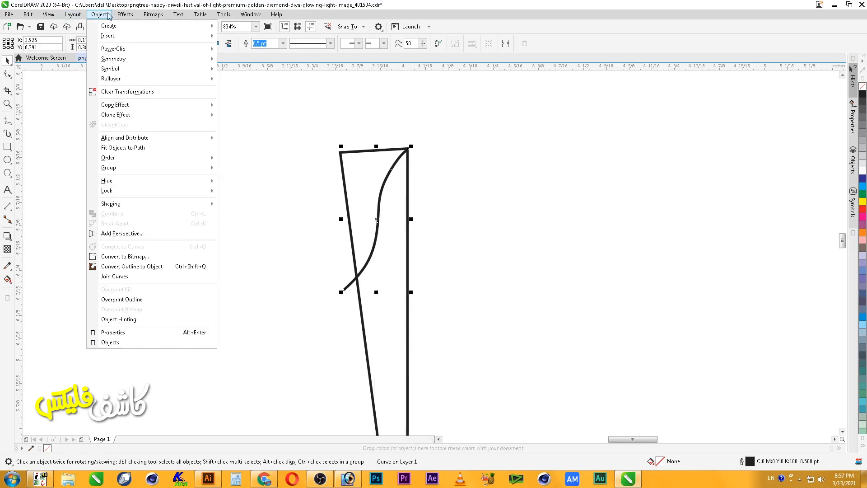
left_click(466, 212)
left_click(466, 215)
left_click_drag(379, 219, 294, 219)
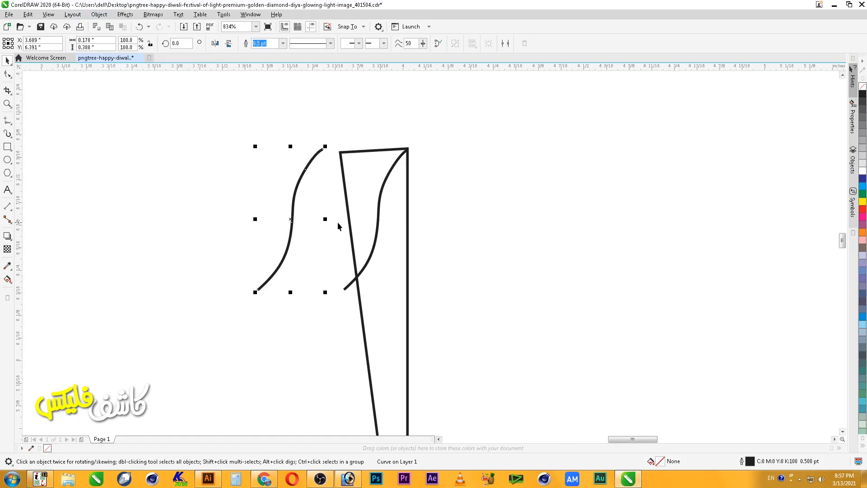
Convert the outline of the S-curve inside the wedge to an object.
left_click(377, 221)
left_click(124, 14)
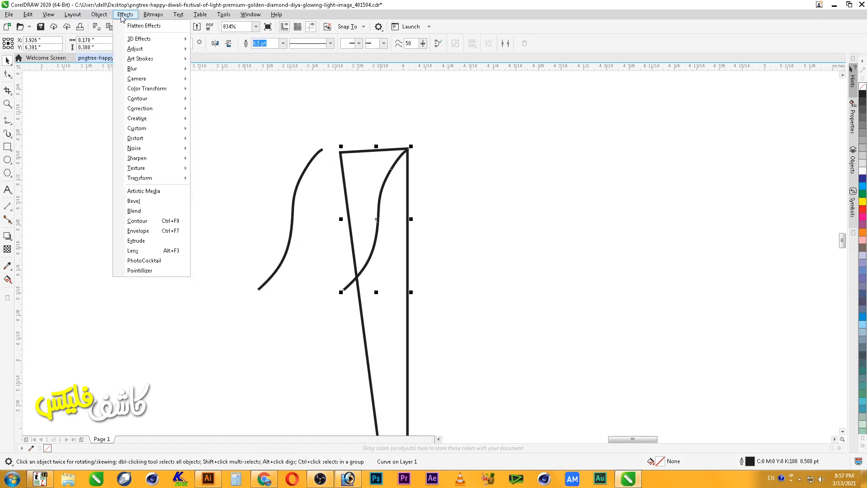
mouse_move(99, 14)
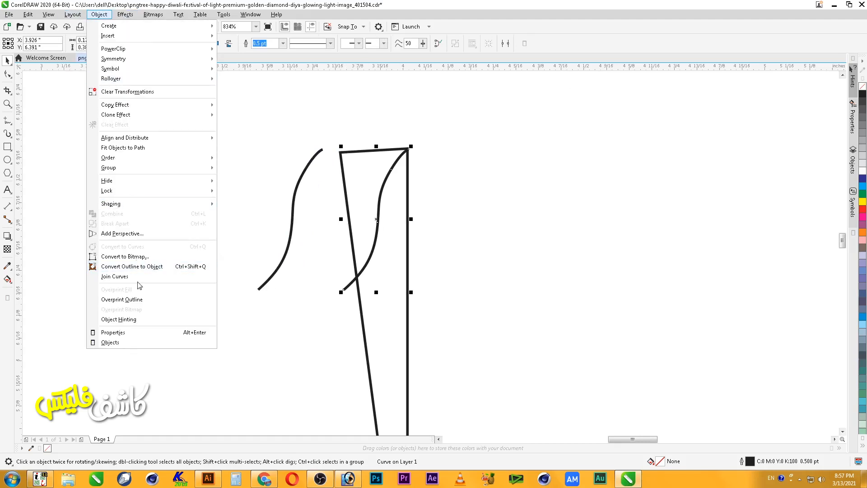
left_click(152, 269)
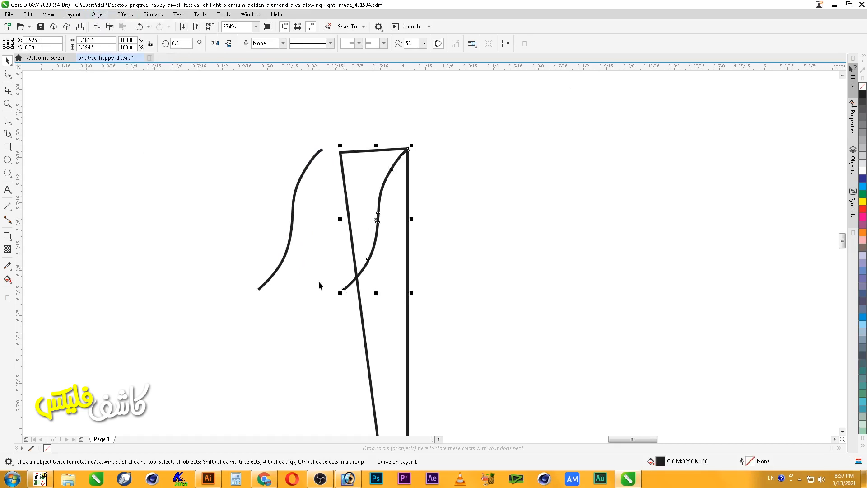
Apply a one-step outside contour with a 0.02 in offset to the converted S-curve.
left_click(8, 236)
left_click(37, 246)
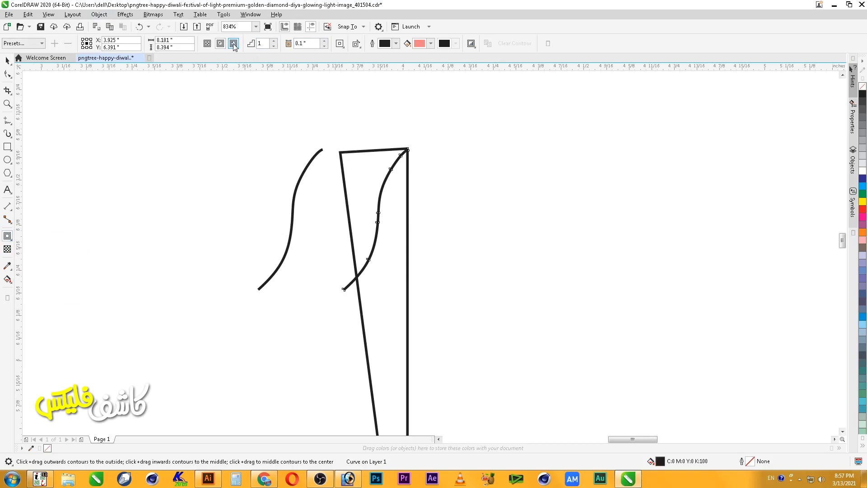
left_click(234, 43)
left_click(324, 45)
left_click(324, 45)
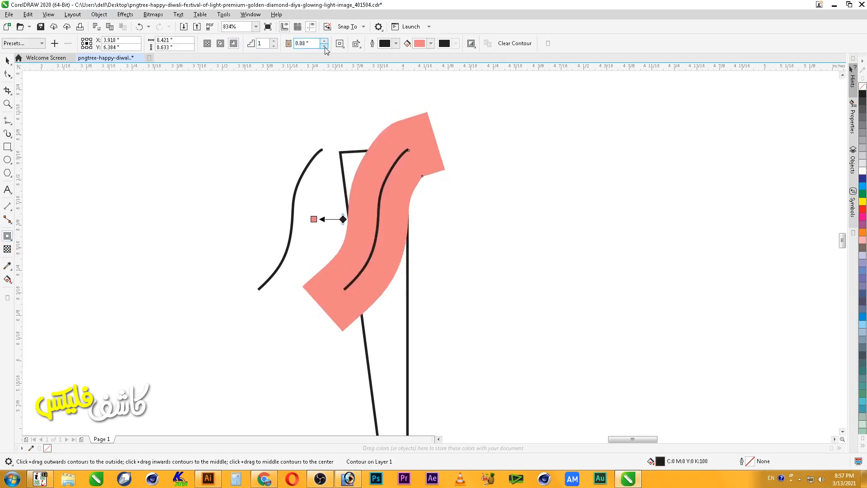
left_click(324, 45)
left_click(324, 45)
left_click(325, 45)
left_click(324, 46)
left_click(324, 46)
left_click(325, 45)
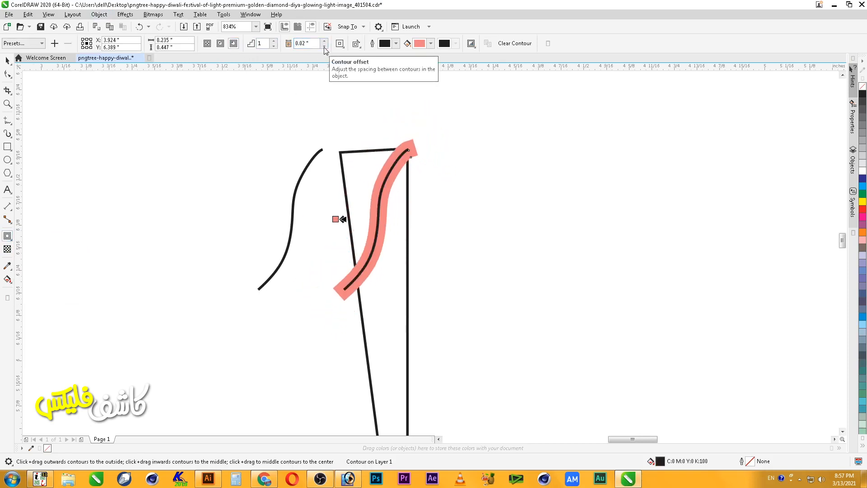
Break the contour apart from the converted S-curve.
left_click(8, 60)
right_click(415, 151)
left_click(453, 158)
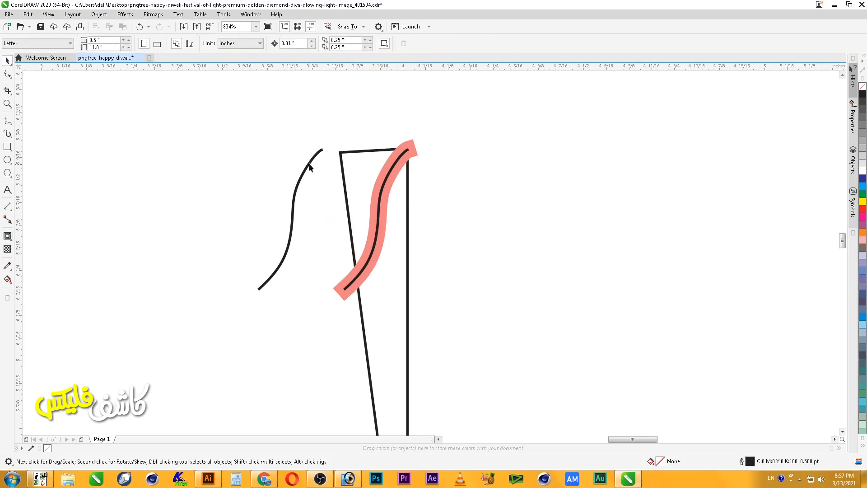
Move the converted S-curve to the right of the wedge and place the duplicate S-curve along the middle of the pink band.
left_click_drag(404, 154, 488, 155)
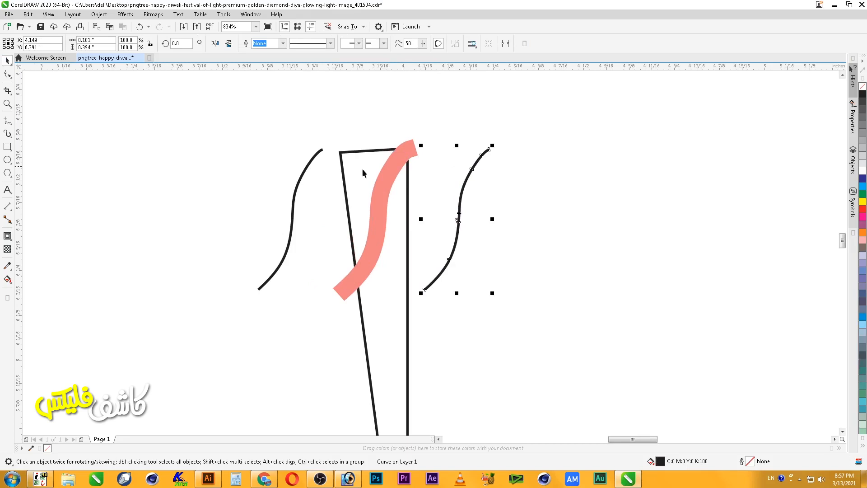
left_click_drag(308, 167, 397, 165)
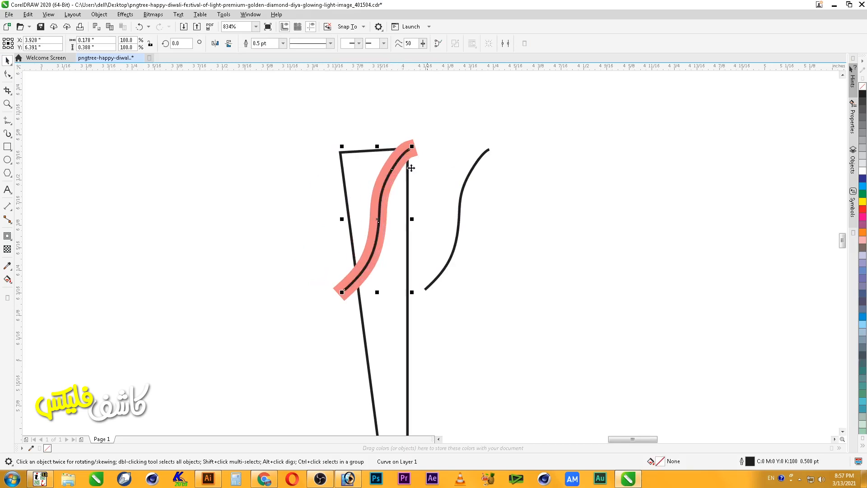
Draw a circle about 0.028 in across to the left of the wedge, filled black with no outline.
left_click(323, 311)
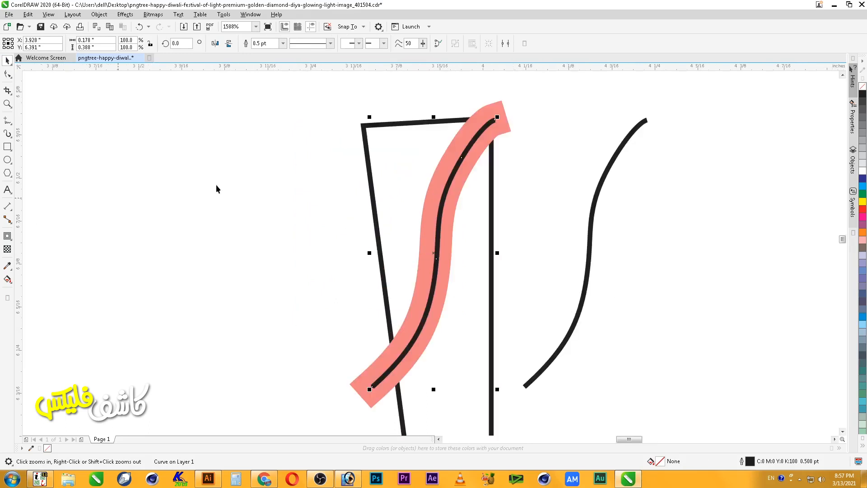
left_click(7, 160)
left_click_drag(237, 254, 256, 271)
key("space")
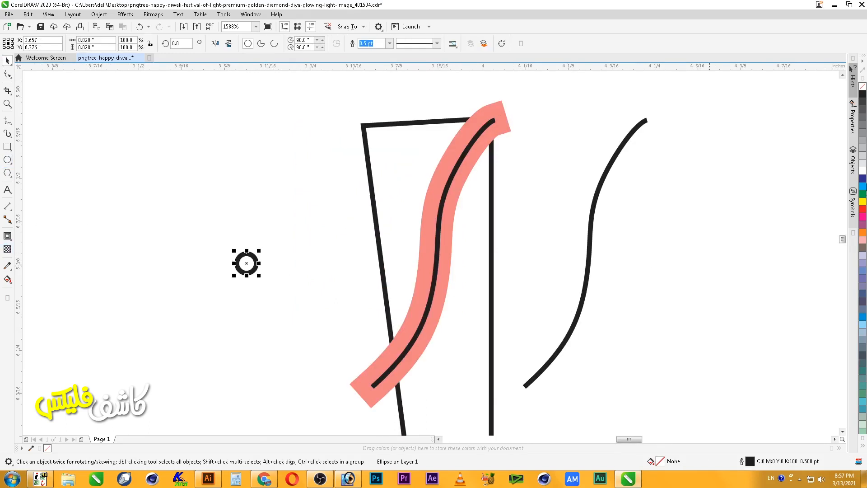
left_click(863, 99)
right_click(863, 86)
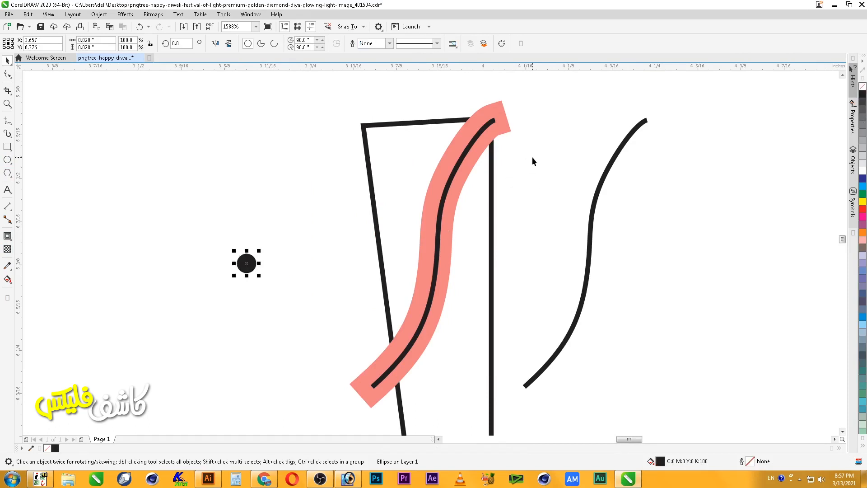
Intersect the pink band with the wedge and delete the original pink band.
left_click(505, 126)
left_click(398, 124, "shift")
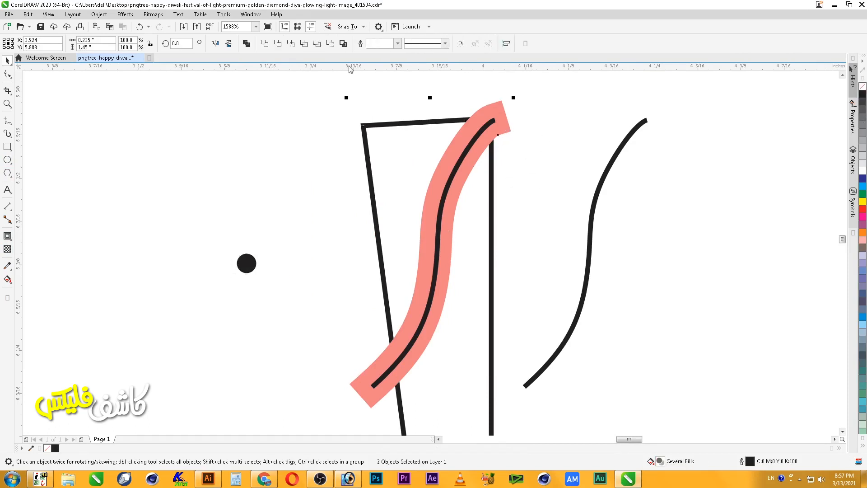
left_click(291, 44)
left_click(277, 115)
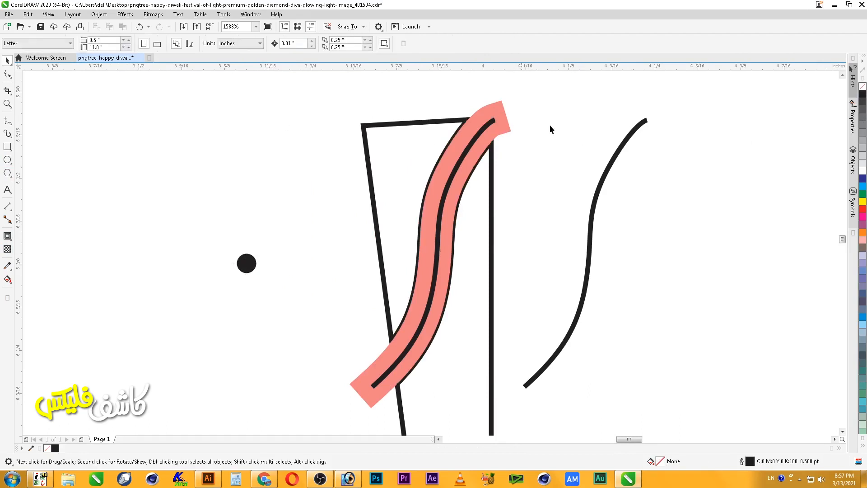
left_click(499, 114)
key("Delete")
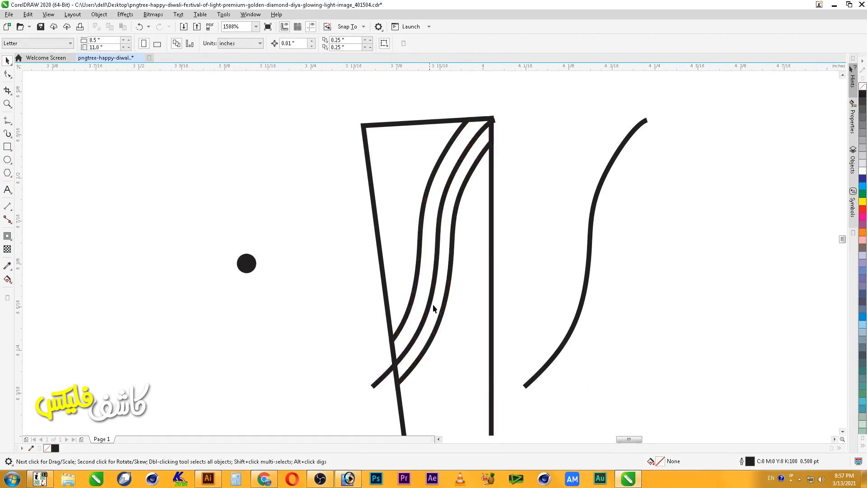
Fill the intersected band inside the wedge with black and remove its outline.
left_click(414, 361)
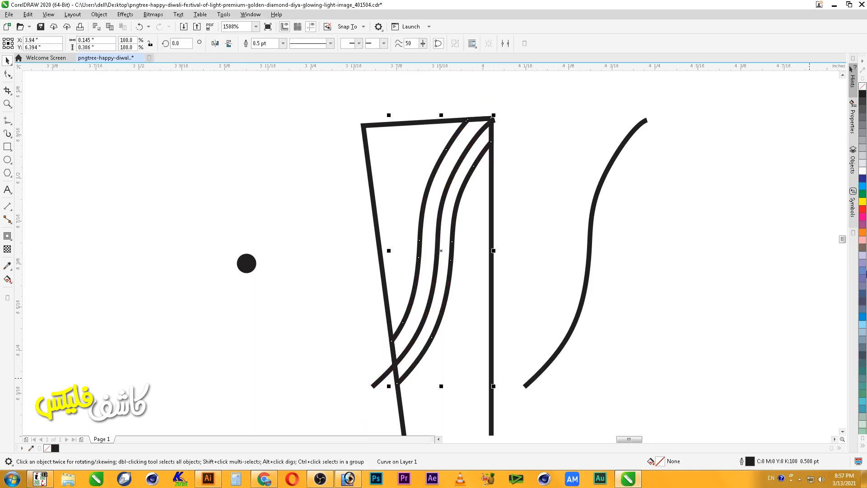
left_click(862, 94)
right_click(862, 86)
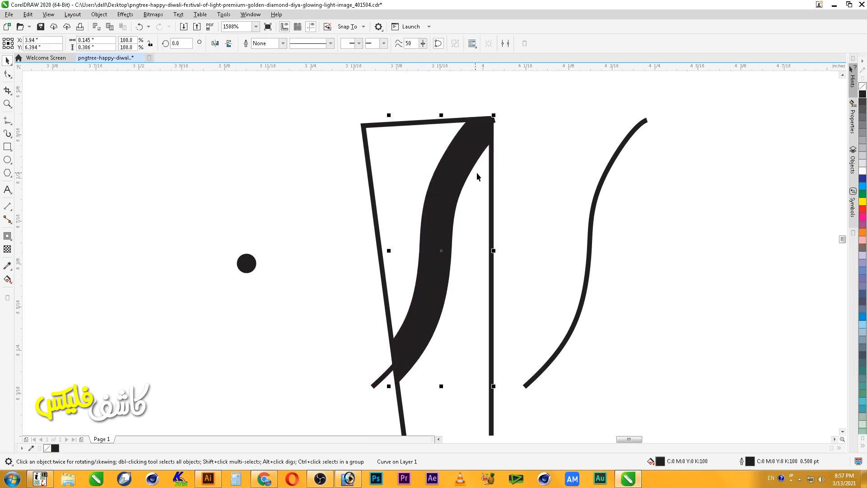
Change the outline of the S-curve running along the black band to white.
left_click(378, 384)
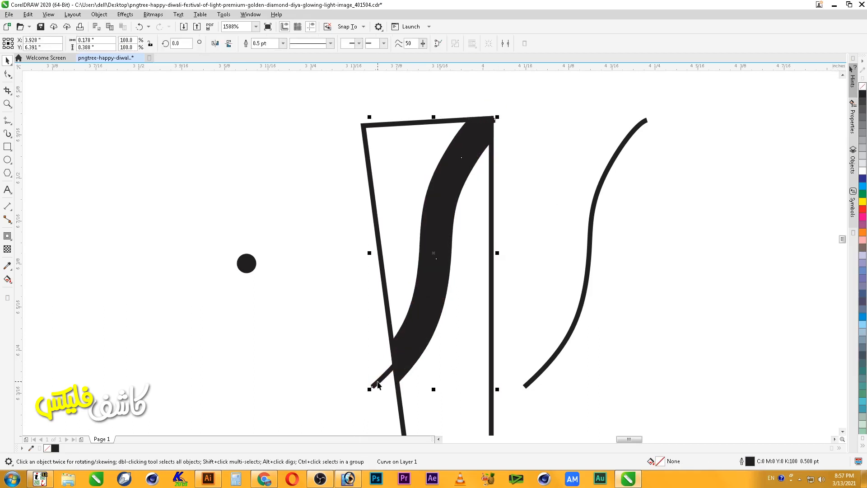
right_click(861, 174)
left_click(305, 232)
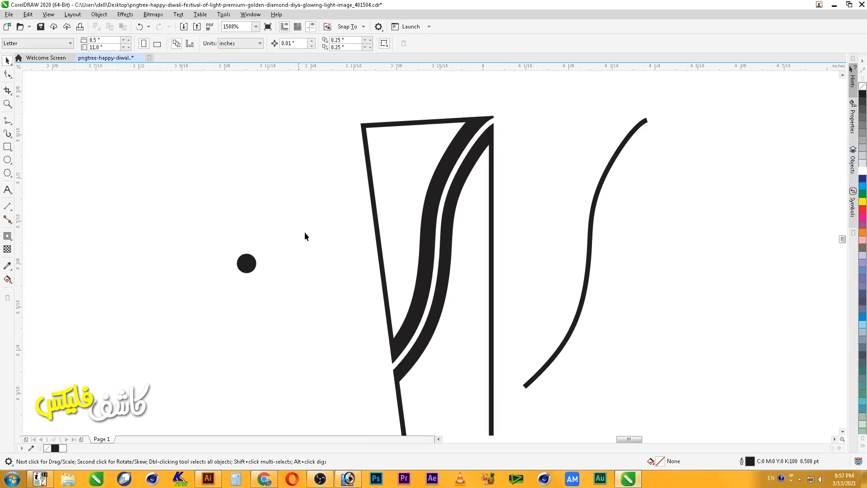
Place a duplicate of the small black circle about 0.073 in to its left, level with the original.
left_click(243, 268)
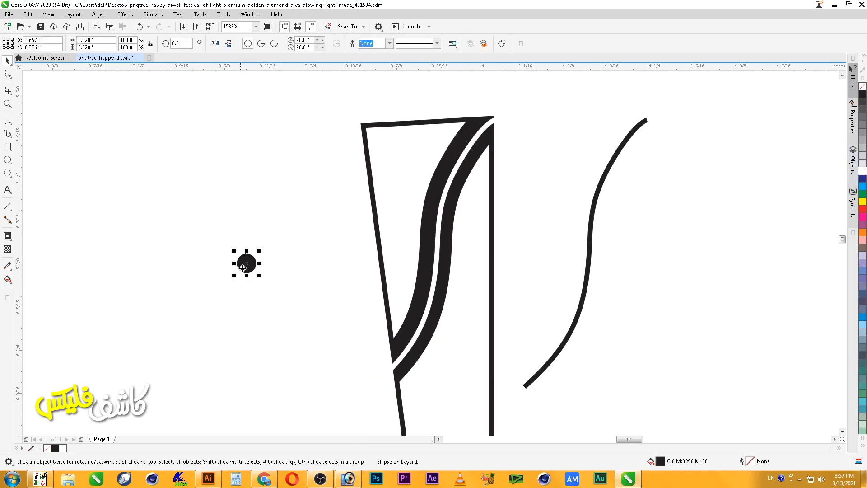
left_click(5, 239)
left_click(38, 246)
key("space")
left_click_drag(247, 268, 198, 268)
right_click(197, 268)
Blend the two small black circles into a horizontal row.
left_click(8, 237)
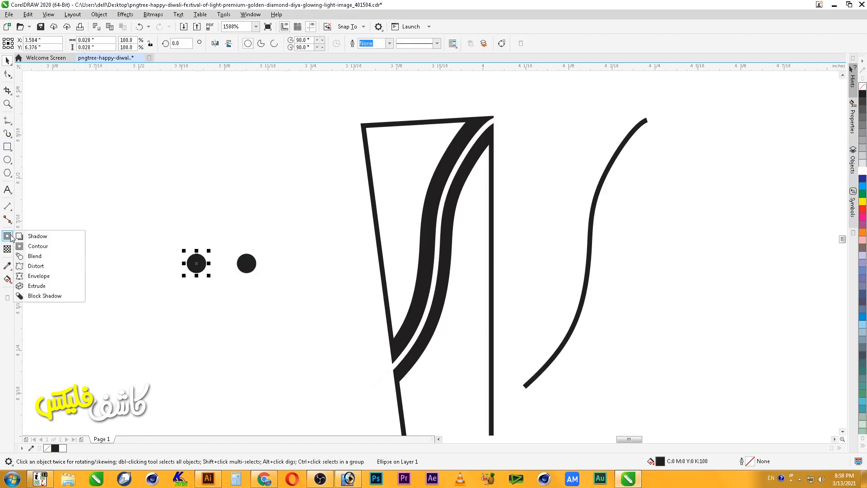
left_click(37, 254)
left_click_drag(199, 266, 247, 265)
key("space")
key("Escape")
left_click(230, 267)
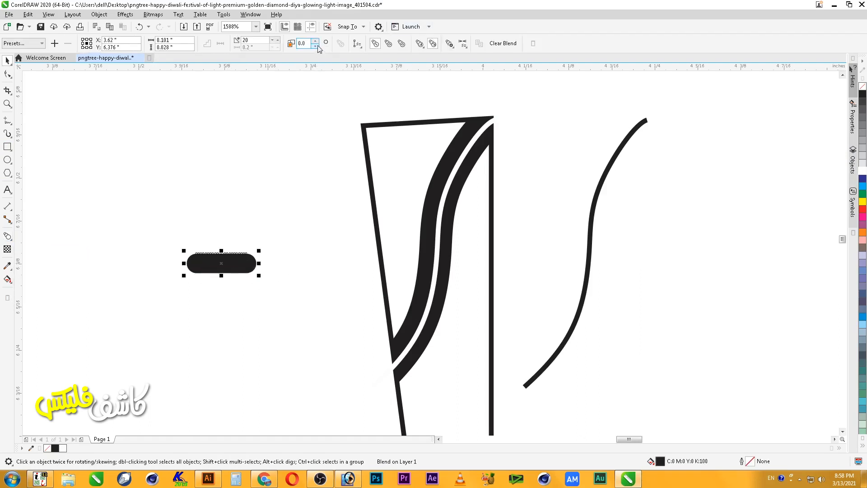
Set the circle blend to 13 steps and attach it to the white S-curve as its new path.
left_click(271, 40)
left_click(271, 40)
left_click(272, 40)
left_click(271, 40)
left_click(358, 45)
left_click(377, 55)
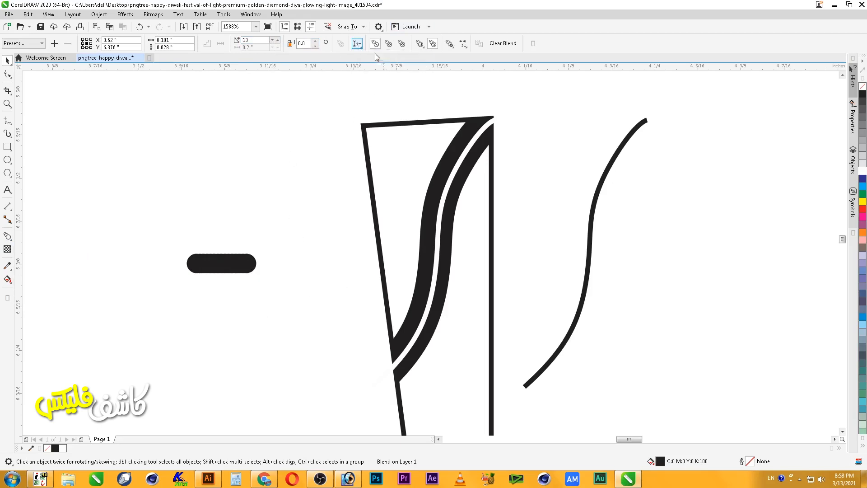
left_click(437, 274)
left_click(363, 369)
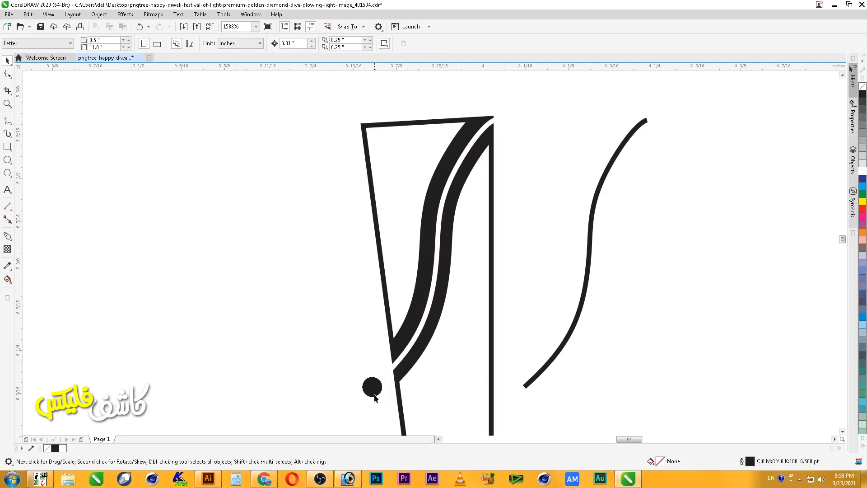
Stretch the circle blend up to the upper end of the S-curve and reduce it to 9 steps.
left_click_drag(371, 393, 552, 113)
left_click(542, 220)
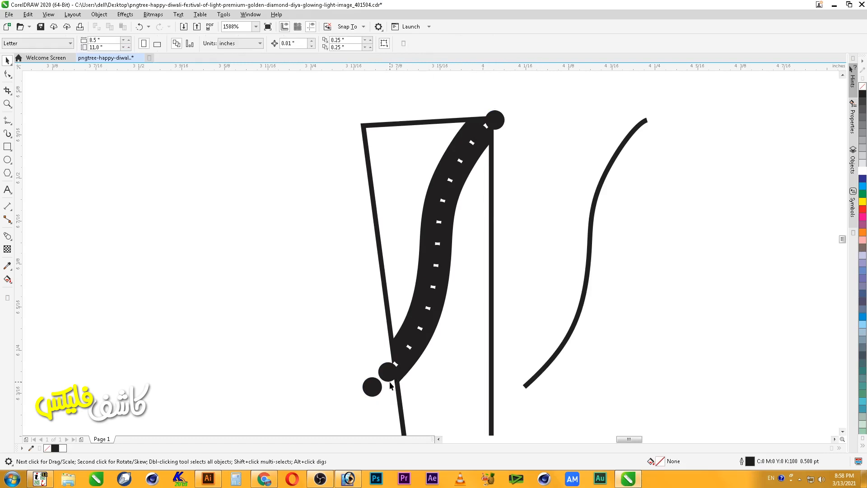
left_click(403, 366)
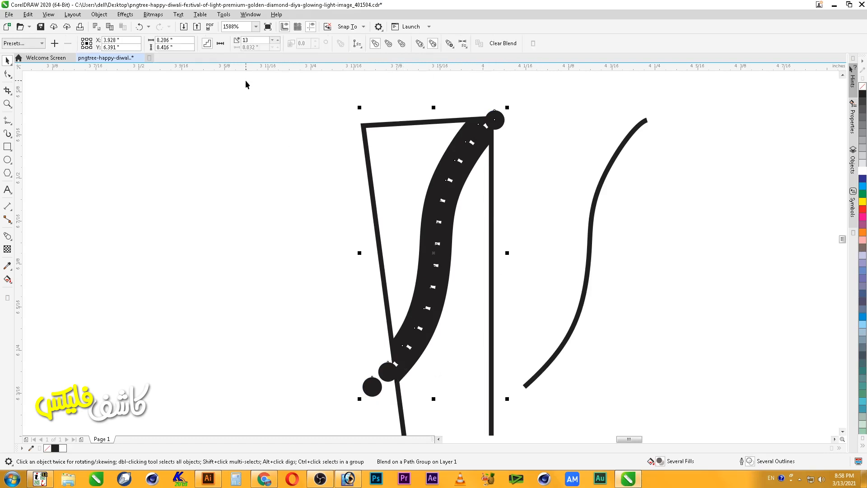
left_click(274, 42)
left_click(274, 42)
left_click(274, 42)
left_click(274, 42)
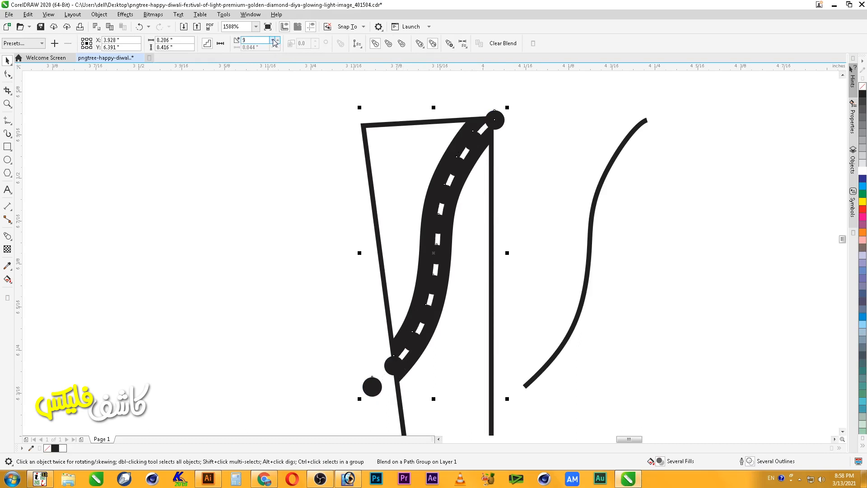
Break the circle blend apart from its path, then pull the white S-curve off the band and delete it.
right_click(499, 120)
left_click(529, 134)
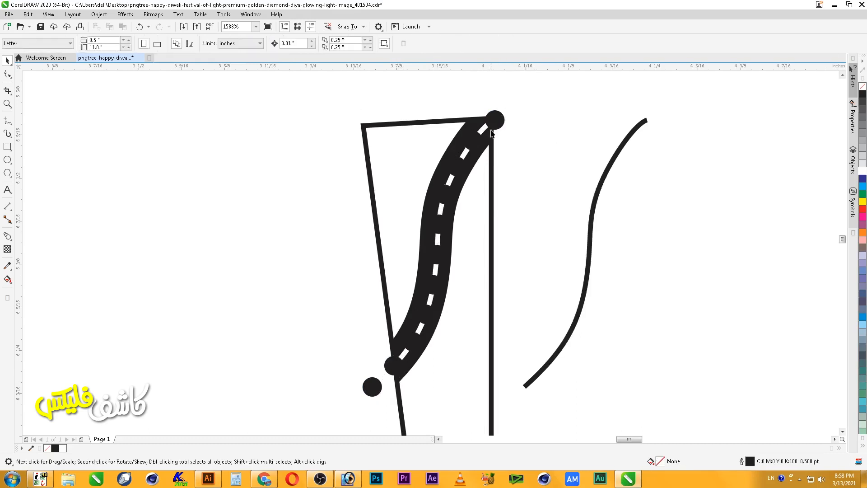
left_click_drag(485, 128, 571, 161)
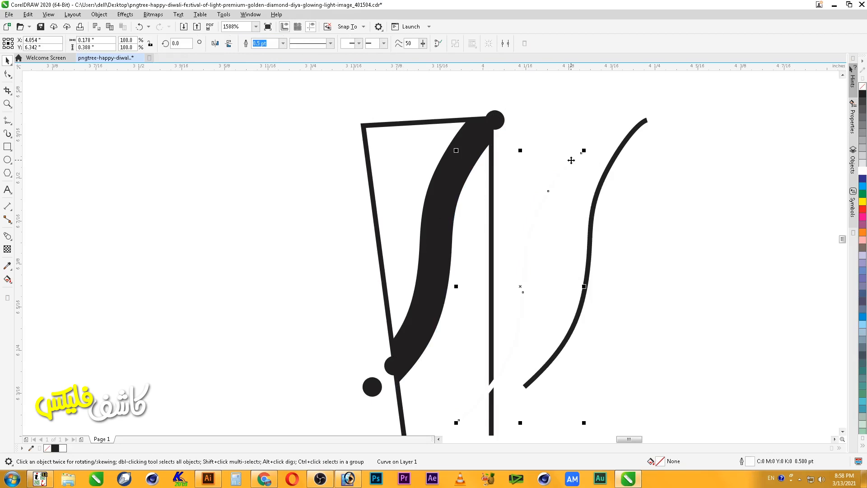
key("Escape")
Group the two end circles with the blended circles along the band and fill them all with white.
left_click(499, 120)
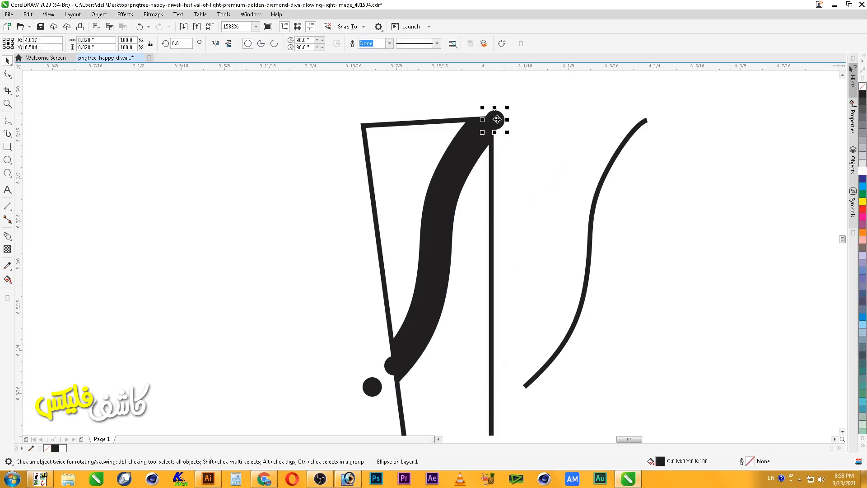
left_click_drag(528, 96, 354, 362)
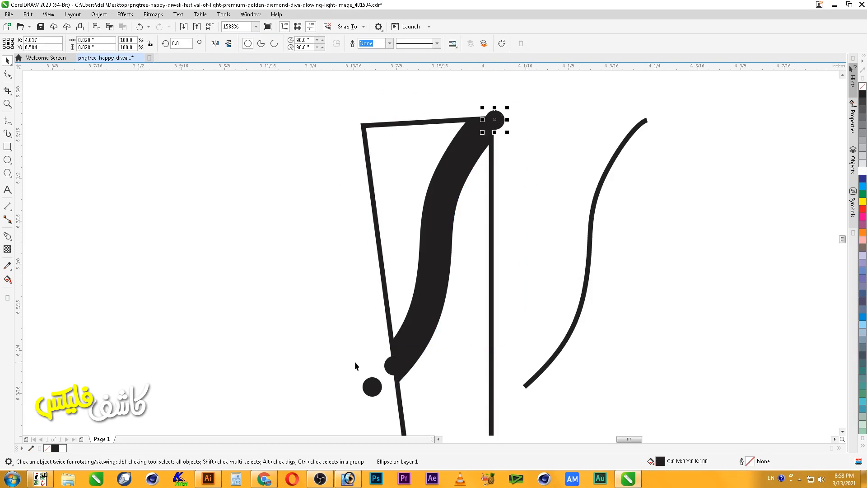
left_click(472, 146, "shift")
left_click(373, 394, "shift")
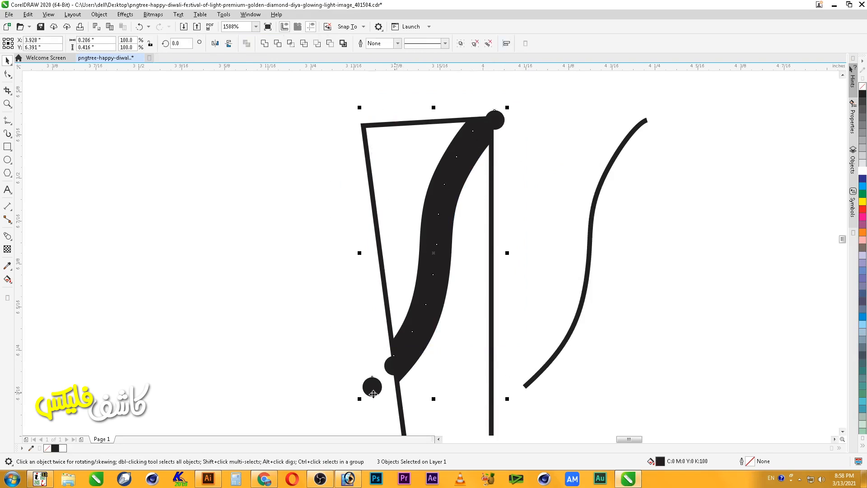
left_click(862, 201)
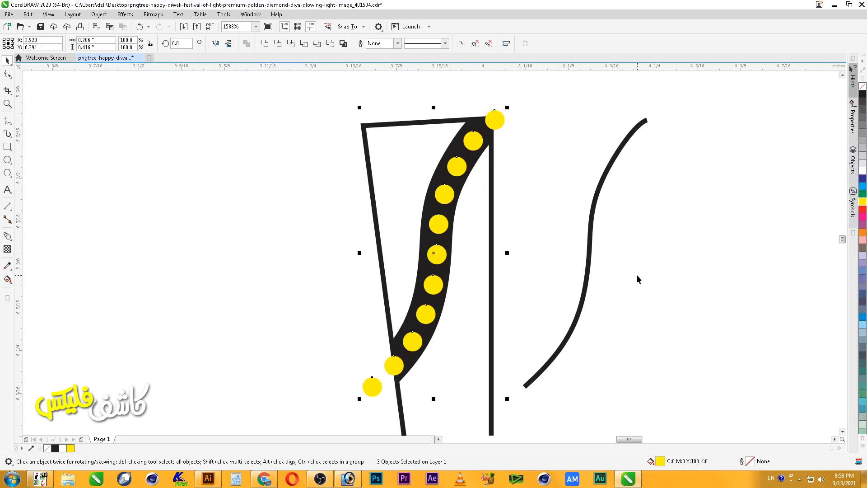
key("ctrl+g")
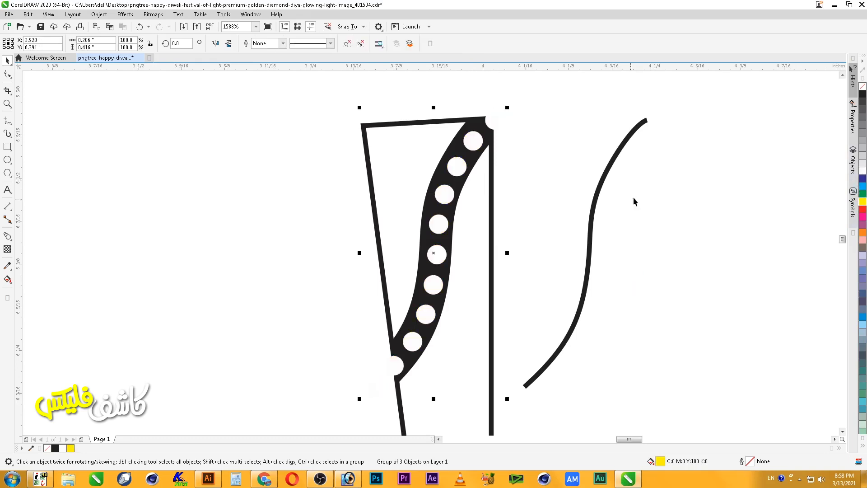
PowerClip the group of white circles inside the black band.
right_click(477, 150)
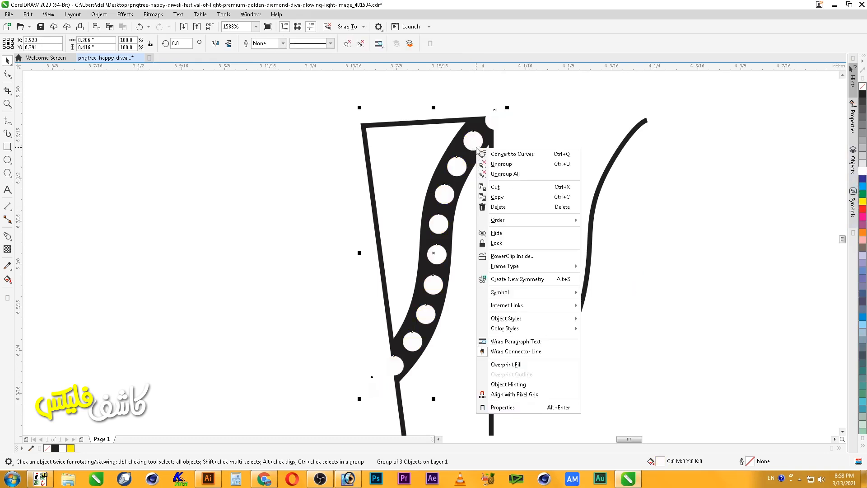
left_click(513, 256)
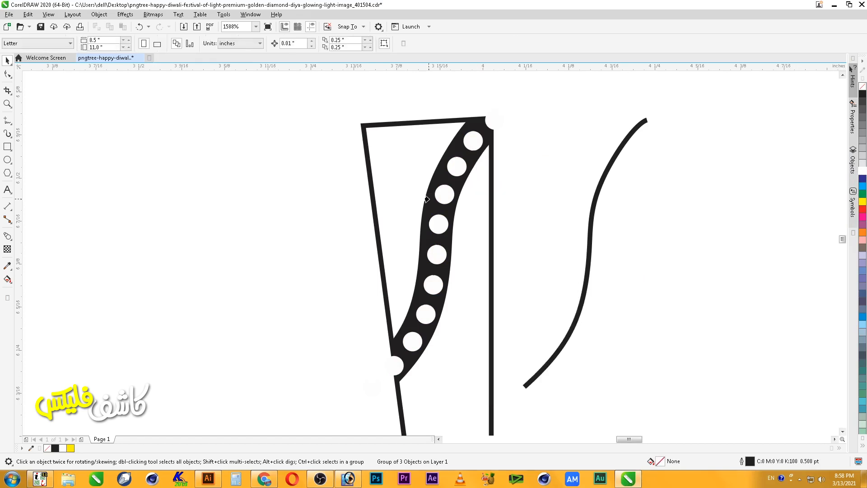
left_click(492, 216)
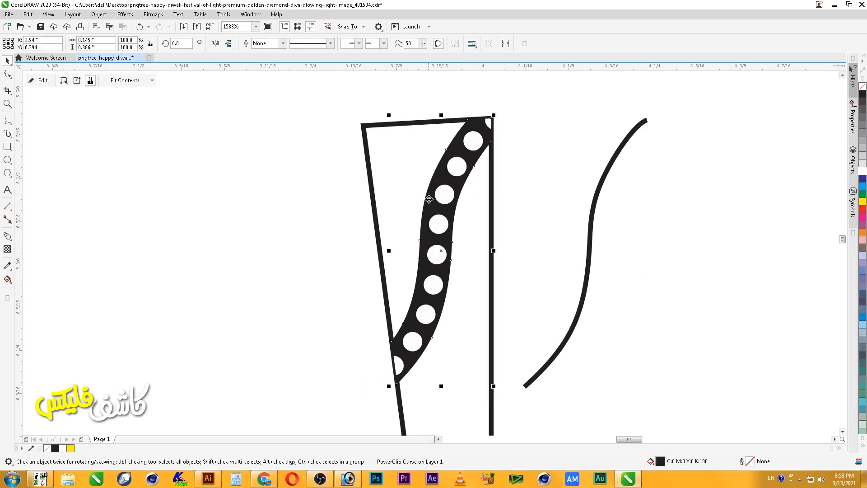
left_click(440, 264)
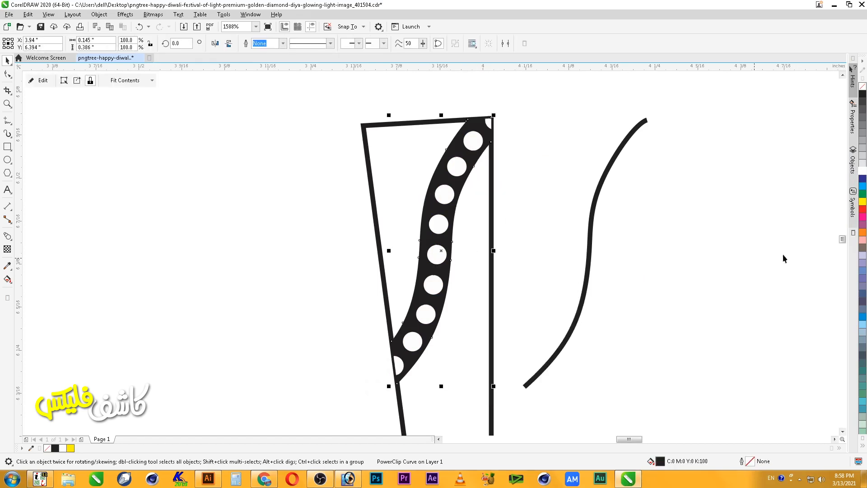
left_click(513, 136)
Delete the spare black S-curve to the right of the wedge.
scroll(512, 137, "down", 1)
key("F2")
left_click_drag(356, 99, 672, 333)
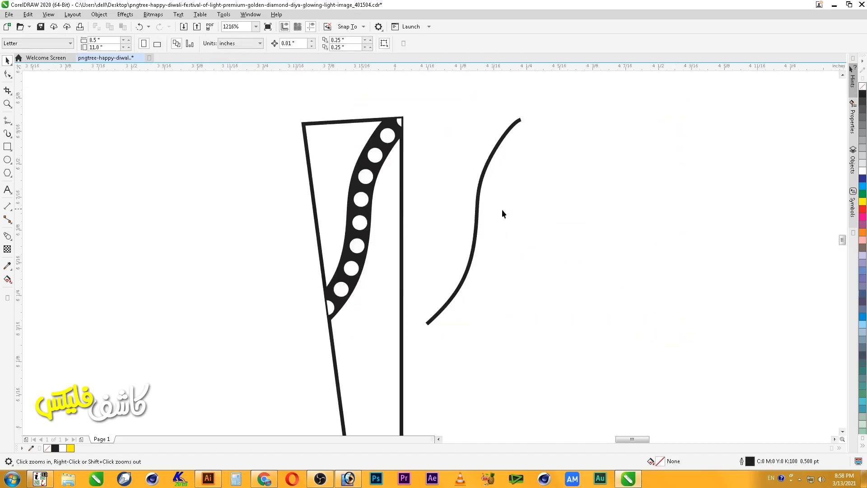
left_click(478, 213)
key("Delete")
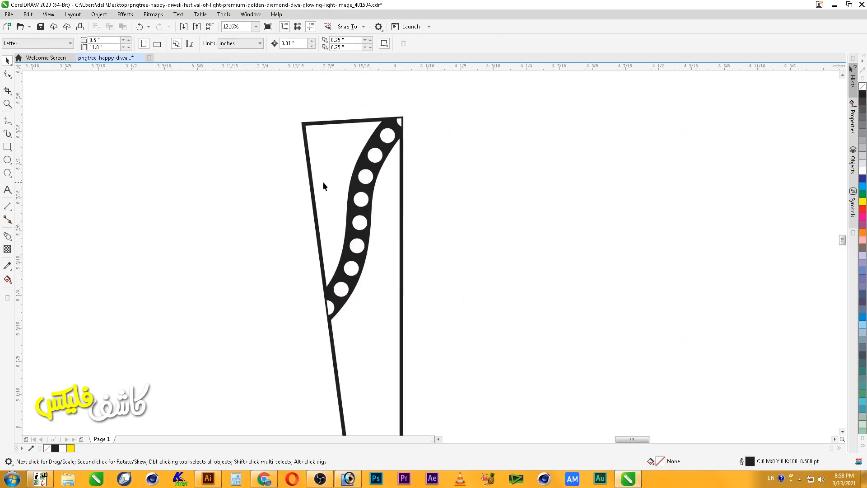
Draw a square to the left of the wedge and rotate it 45° into a diamond about 0.181 in across.
left_click(8, 147)
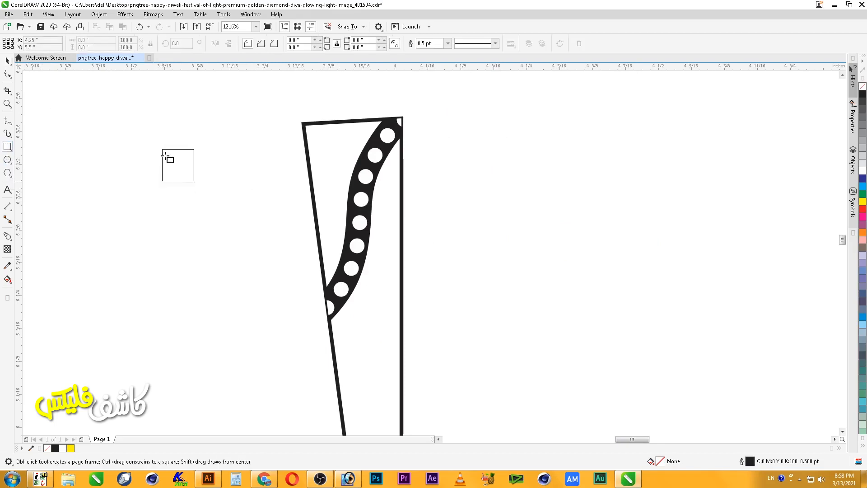
left_click_drag(161, 148, 232, 218)
key("space")
left_click(200, 183)
left_click_drag(233, 151, 256, 188)
key("F10")
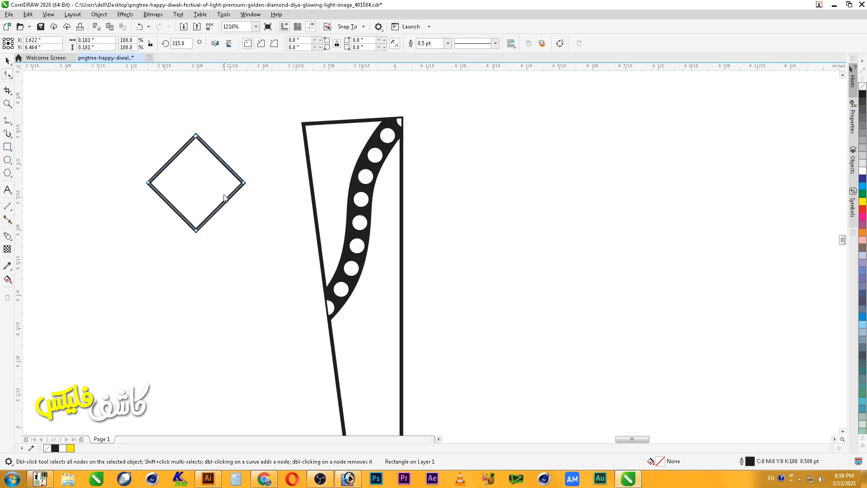
Convert the diamond to curves and reshape it into a teardrop with a rounded top and a point at the bottom.
key("ctrl+q")
left_click_drag(78, 223, 96, 210)
key("Delete")
left_click_drag(228, 187, 218, 189)
left_click(211, 205)
Place a teardrop copy about 0.053 by 0.025 in, rotated 90°, inside the wedge beside the band's upper part and fill it black.
left_click_drag(223, 233, 358, 143)
left_click_drag(280, 163, 339, 160)
key("F2")
left_click_drag(460, 93, 214, 226)
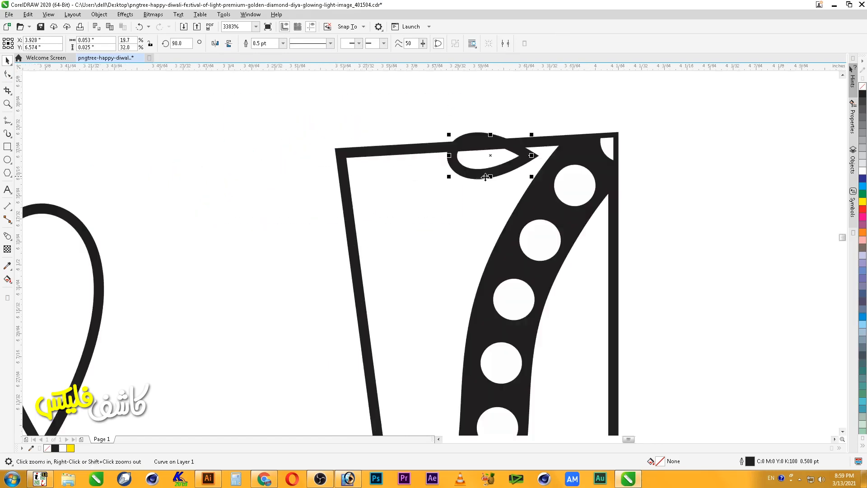
left_click_drag(498, 172, 480, 206)
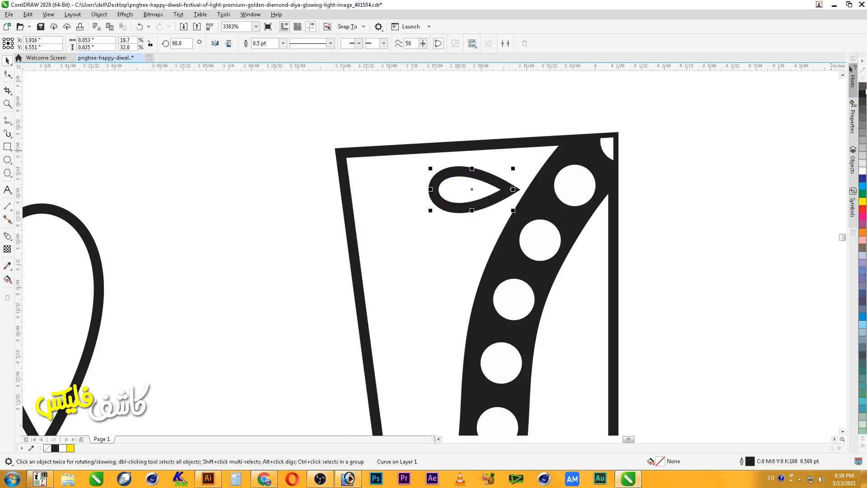
left_click(862, 95)
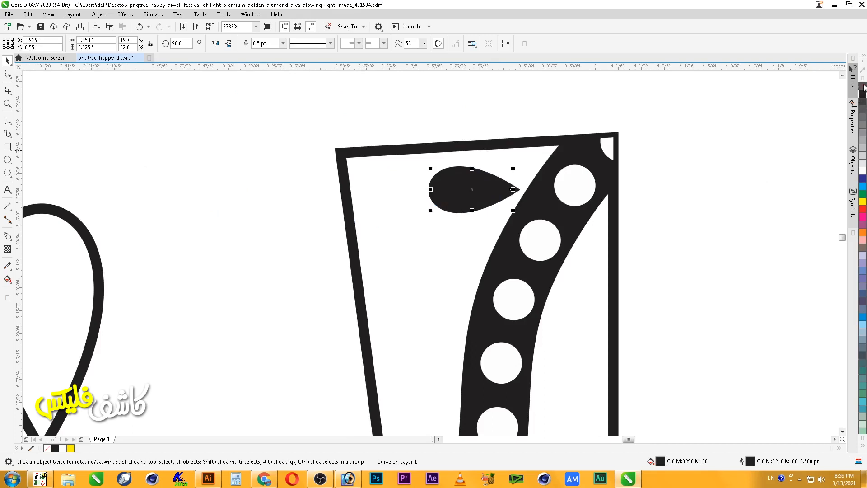
Tilt the small black teardrop and copy it down the band's left edge to make five petals with their tips on the band.
left_click(479, 194)
left_click_drag(517, 170, 468, 372)
right_click(465, 257)
left_click(465, 257)
right_click(451, 324)
left_click(451, 325)
right_click(441, 383)
left_click(441, 383)
left_click(444, 357)
left_click(302, 305)
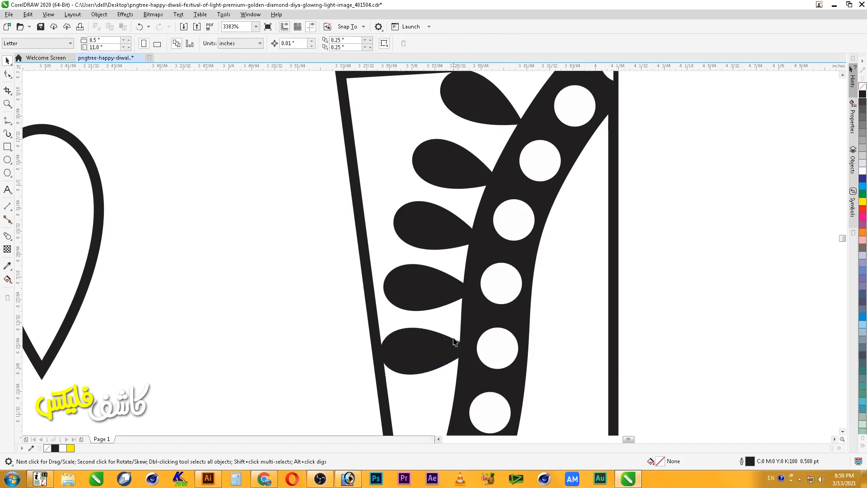
Add a sixth teardrop petal below the other five, angled to the band and crossing the wedge's left edge.
key("F2")
scroll(454, 334, "down", 2)
left_click_drag(447, 424, 447, 425)
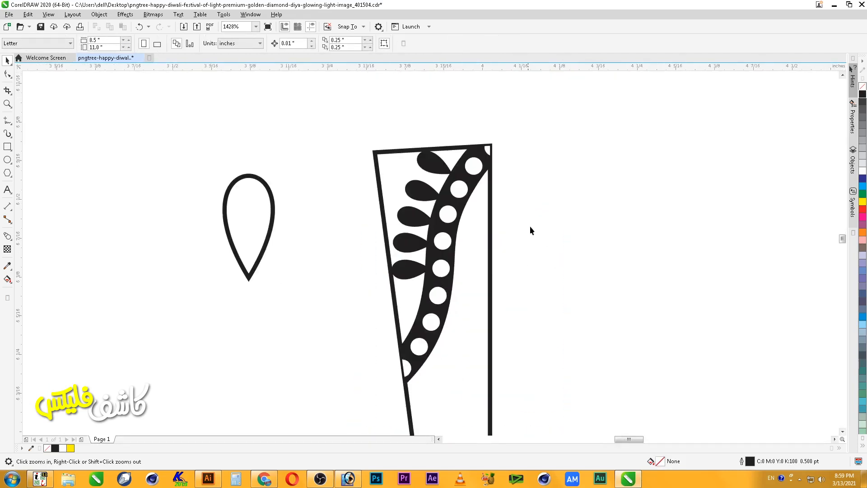
left_click_drag(410, 274, 400, 296)
left_click(408, 301)
left_click(384, 297)
left_click(353, 318)
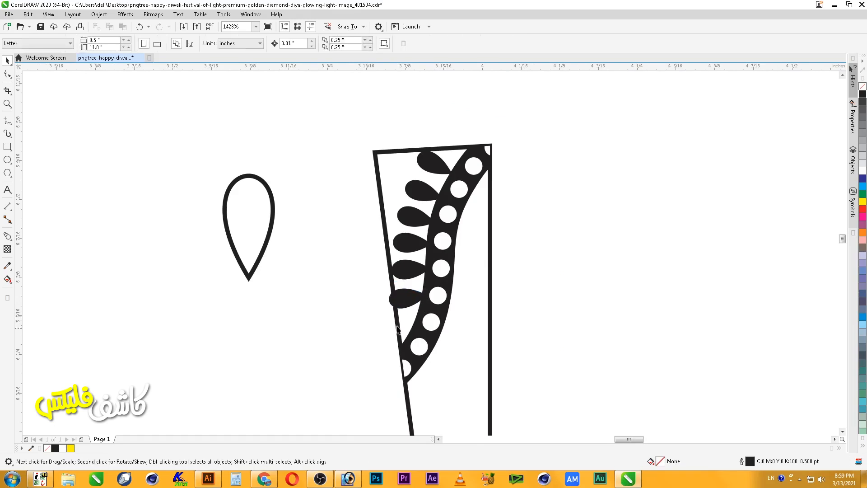
Select the six teardrop petals and PowerClip them inside the wedge.
left_click_drag(333, 321, 460, 115)
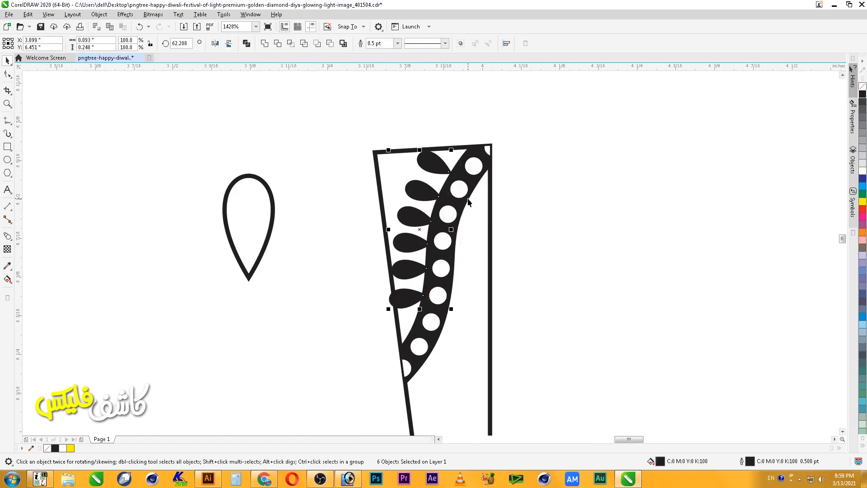
key("alt+j")
key("w")
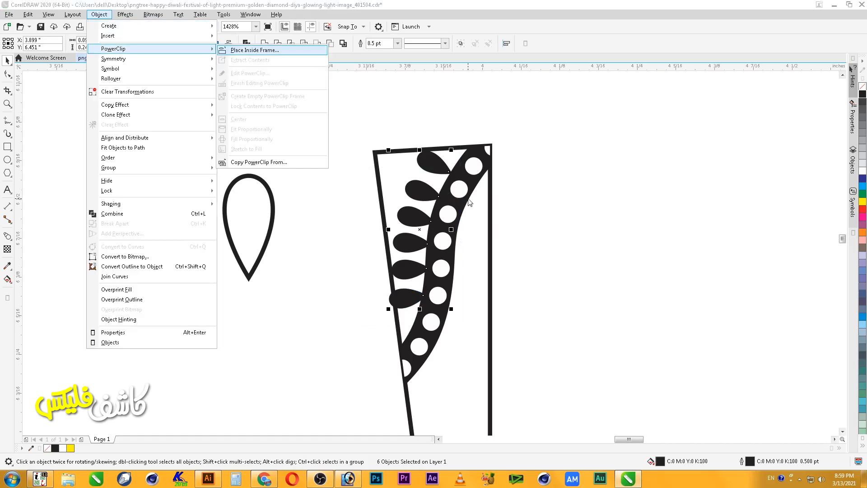
key("Return")
left_click(468, 243)
left_click(556, 261)
Edit the wedge's PowerClip contents and place three teardrop copies along the band's right edge, with their tips pointing left.
double_click(437, 160)
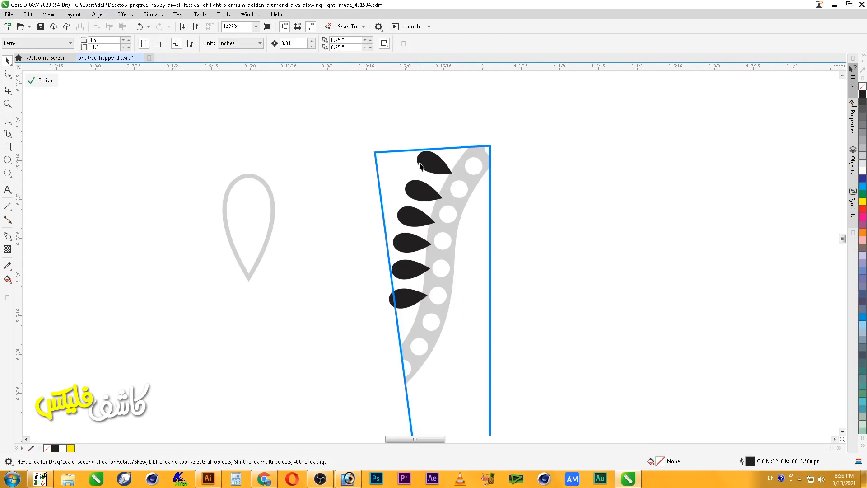
left_click(420, 166)
left_click(420, 166)
left_click_drag(454, 148, 376, 209)
left_click_drag(437, 166, 467, 267)
left_click(473, 235)
left_click(504, 246)
left_click(465, 265)
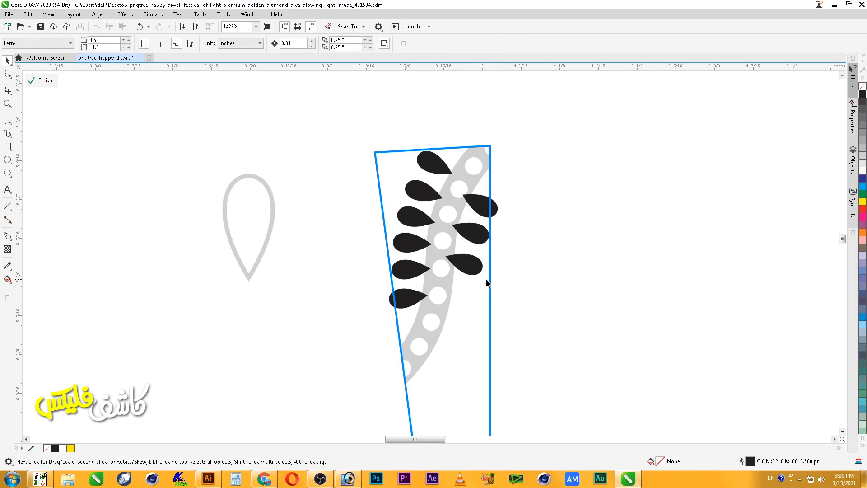
Add three more teardrop petals down the band's right edge, turning each so its tip meets the curved band.
left_click_drag(482, 276, 454, 362)
left_click(512, 275)
left_click(520, 275)
left_click(469, 295)
left_click(508, 307)
left_click(476, 298)
left_click(467, 324)
left_click(519, 335)
left_click(457, 357)
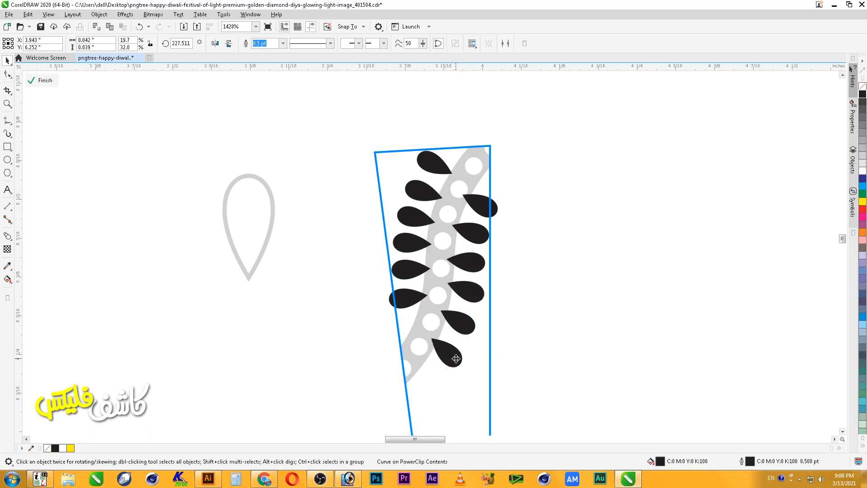
Place a last, steeply tilted teardrop at the band's lower end and finish editing the wedge's PowerClip contents.
right_click(434, 392)
left_click_drag(454, 360, 427, 387)
left_click(431, 389)
left_click(372, 391)
left_click(387, 390)
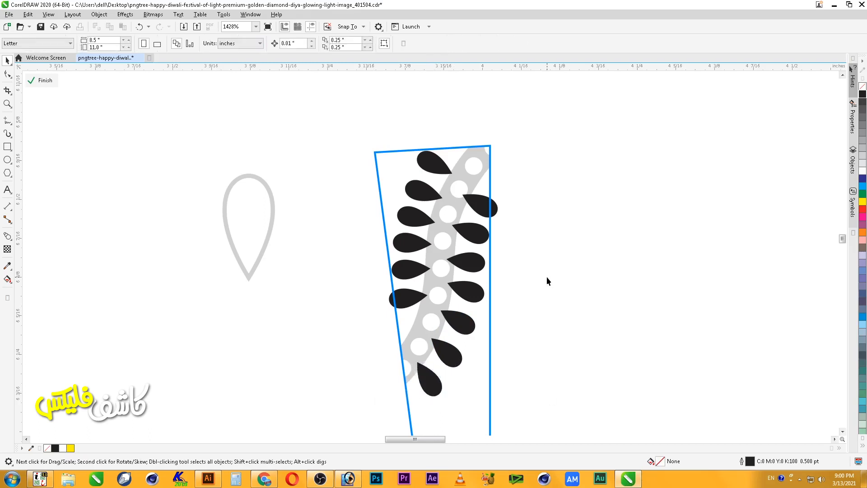
left_click(537, 297, "ctrl")
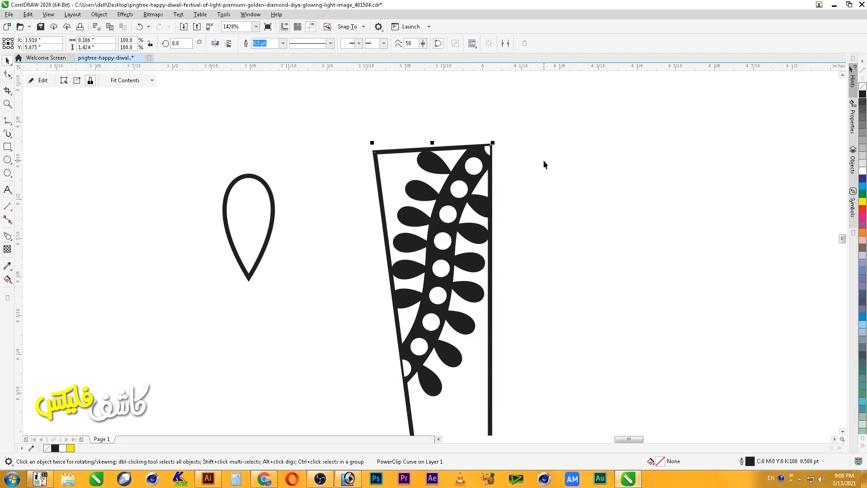
Delete the loose teardrop outline beside the wedge.
scroll(543, 160, "down", 2)
scroll(540, 209, "down", 1)
key("F2")
left_click_drag(374, 161, 614, 351)
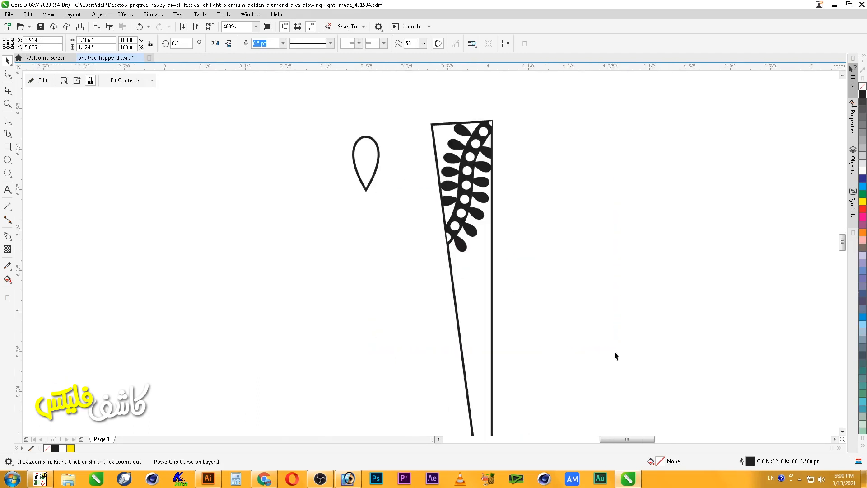
left_click(527, 244)
left_click_drag(402, 95, 325, 252)
key("Delete")
Draw a tall rectangle about 0.188 by 0.442 inches in the empty area left of the wedge.
scroll(496, 242, "down", 1)
key("F2")
left_click_drag(434, 187, 570, 357)
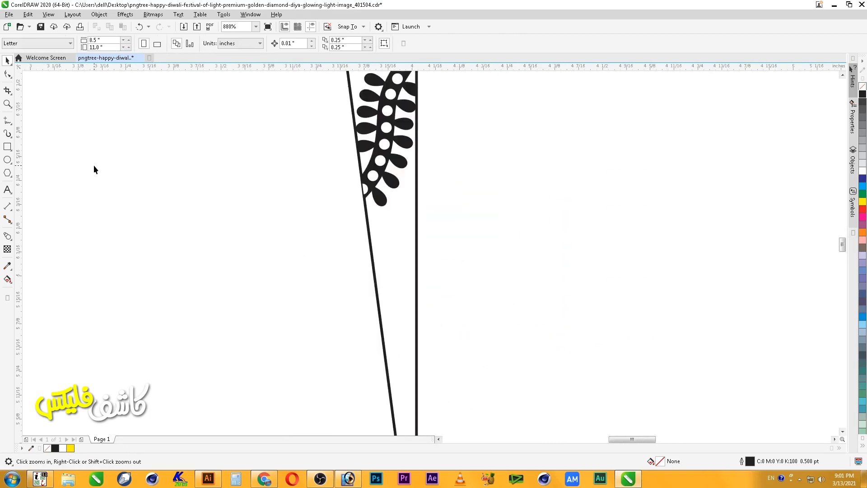
left_click(8, 125)
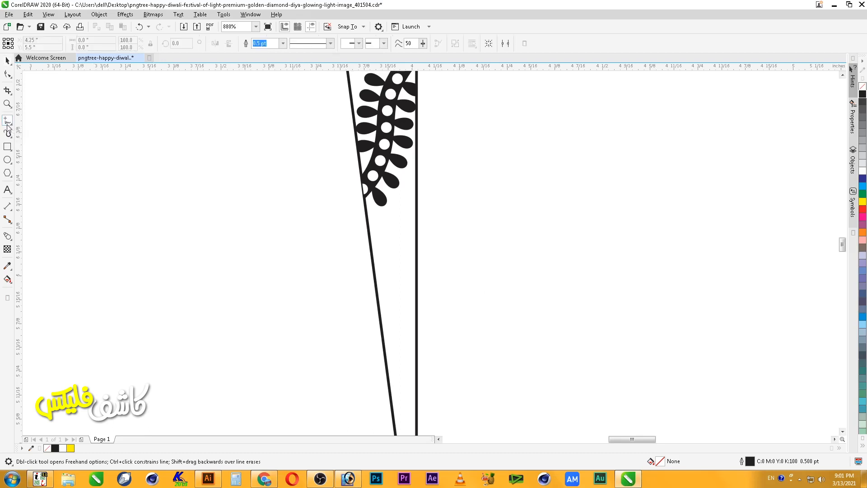
key("F6")
left_click_drag(181, 149, 254, 318)
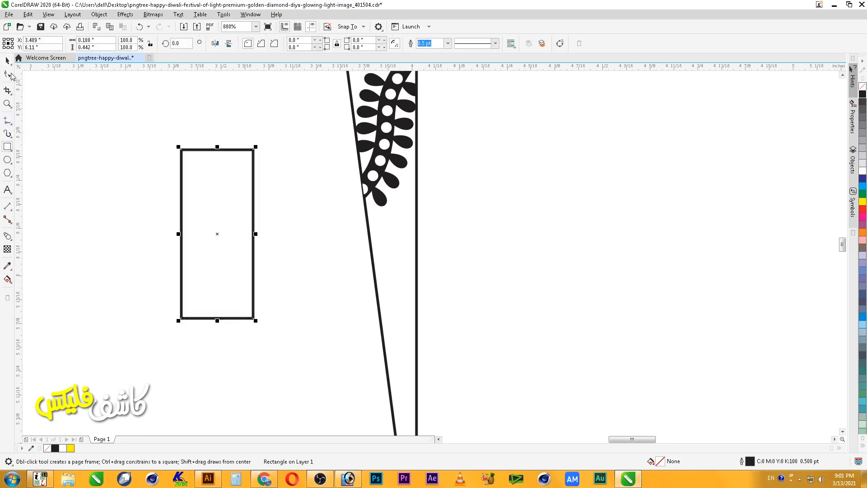
Convert the rectangle to curves and lower its upper-left corner node to give it a slanted top edge.
left_click(7, 74)
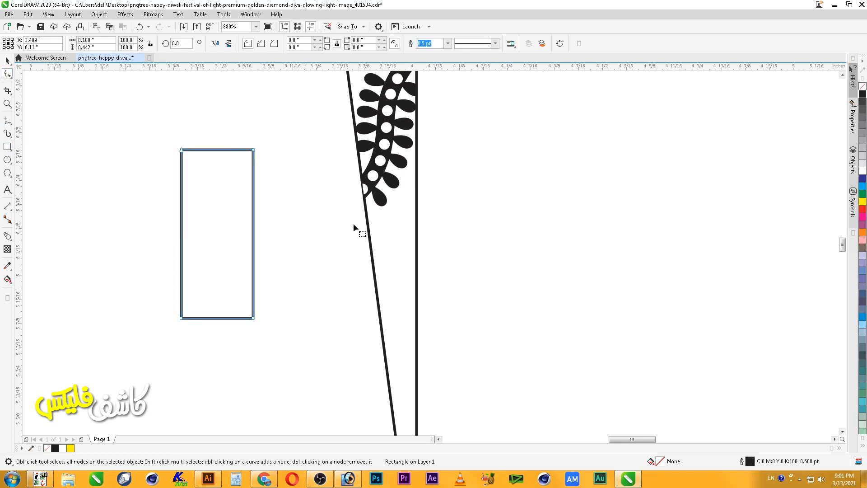
key("ctrl+q")
left_click_drag(181, 150, 181, 229)
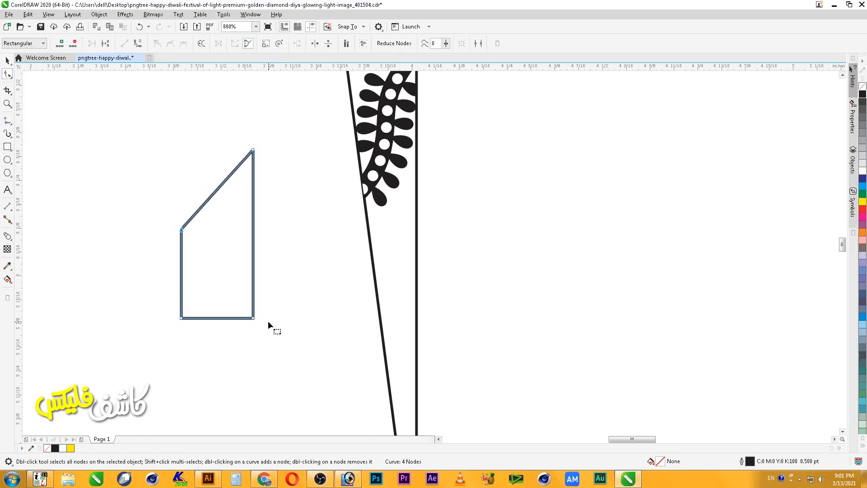
Move the slanted shape across the wedge's right edge below the petals and rotate it about 6.9° to parallel the left edge.
key("space")
left_click_drag(226, 270, 442, 283)
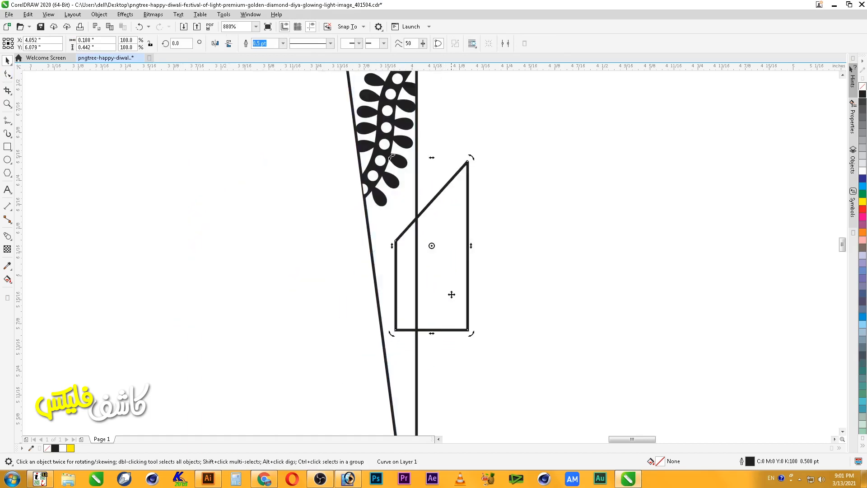
left_click_drag(470, 333, 441, 287)
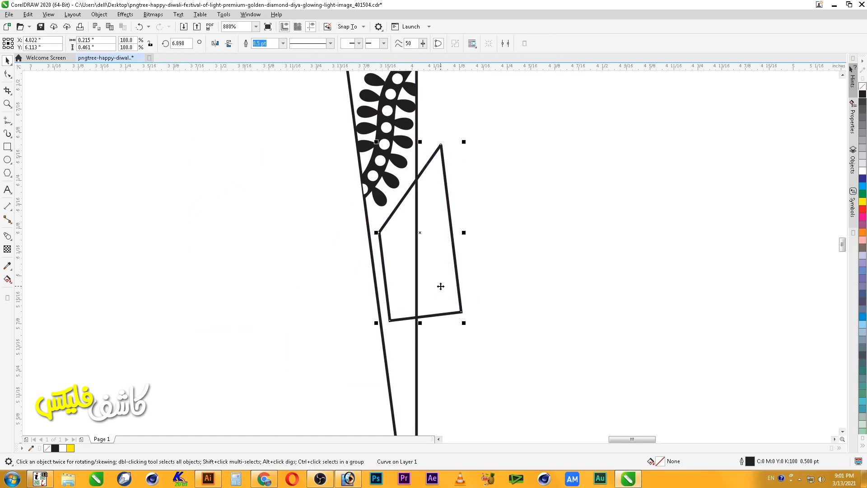
Intersect the slanted shape with the wedge and delete the original shape, keeping only the part inside the wedge.
left_click(405, 337, "shift")
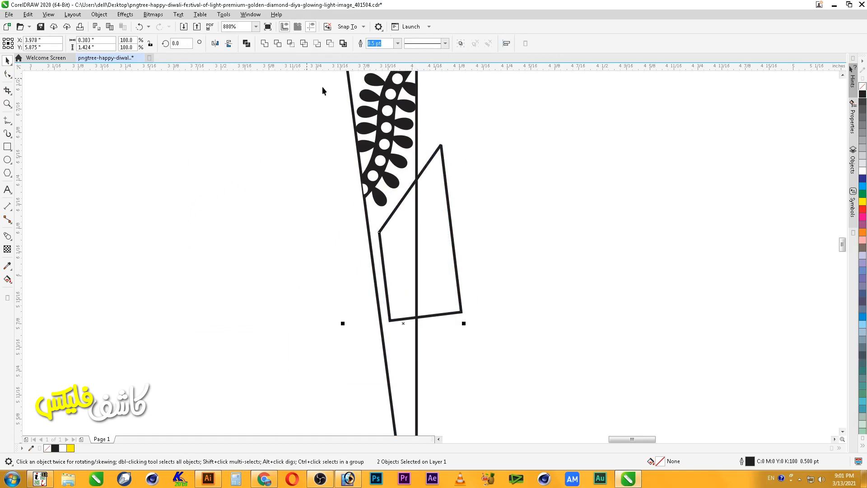
left_click(293, 47)
left_click(423, 210)
key("Delete")
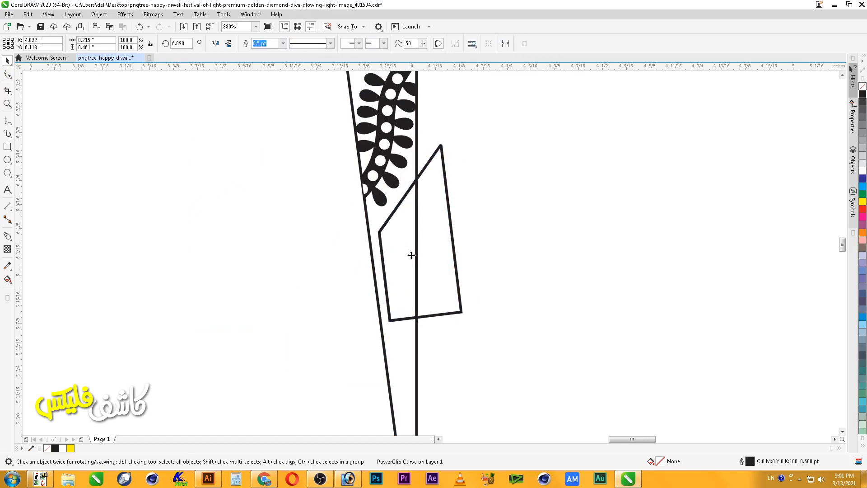
Fill the intersected shape with black and remove its outline.
left_click(410, 255)
left_click(863, 95)
right_click(863, 87)
left_click(608, 188)
Draw a circle about 0.068 inches wide over the black shape's right edge, filled white with no outline.
scroll(607, 195, "down", 1)
key("F2")
left_click_drag(602, 284, 506, 143)
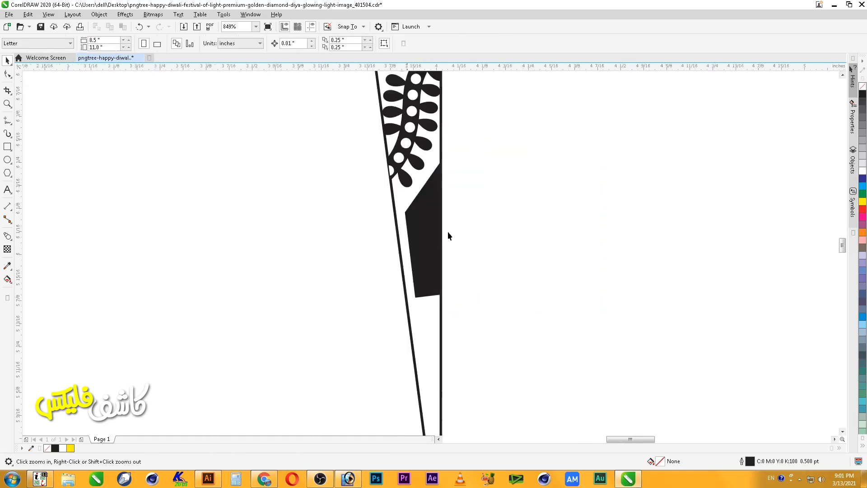
left_click_drag(340, 125, 598, 369)
left_click(346, 205)
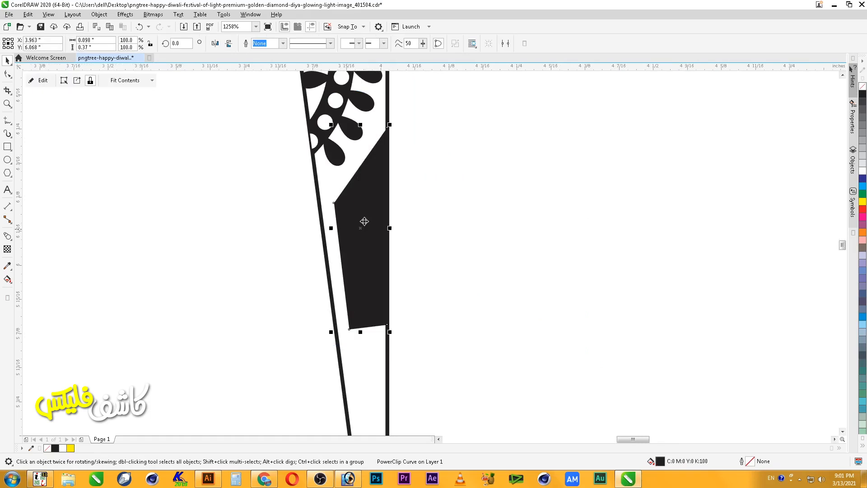
left_click(9, 161)
mouse_move(373, 165)
left_mouse_down()
mouse_move(411, 200)
mouse_move(400, 187)
left_mouse_up()
key("space")
left_click(377, 215, "shift")
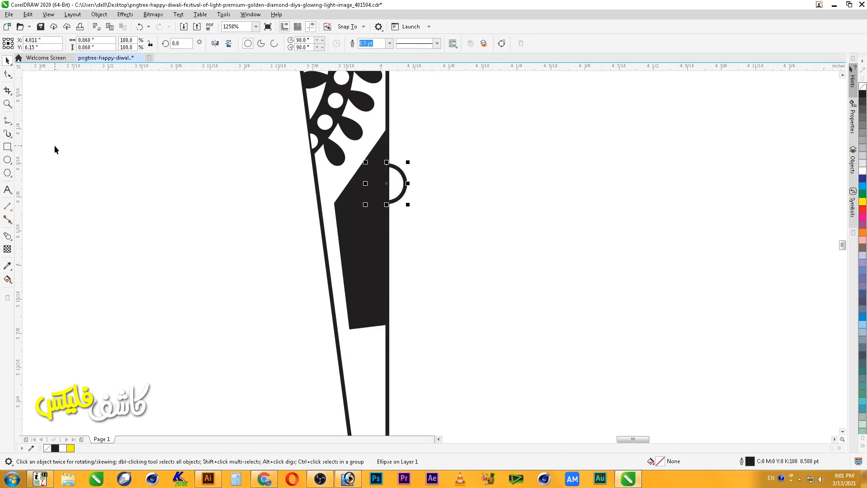
left_click(862, 171)
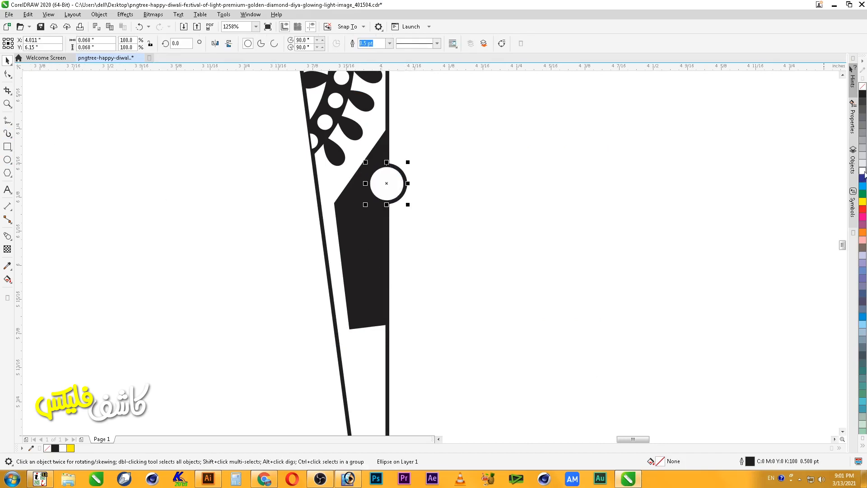
right_click(862, 86)
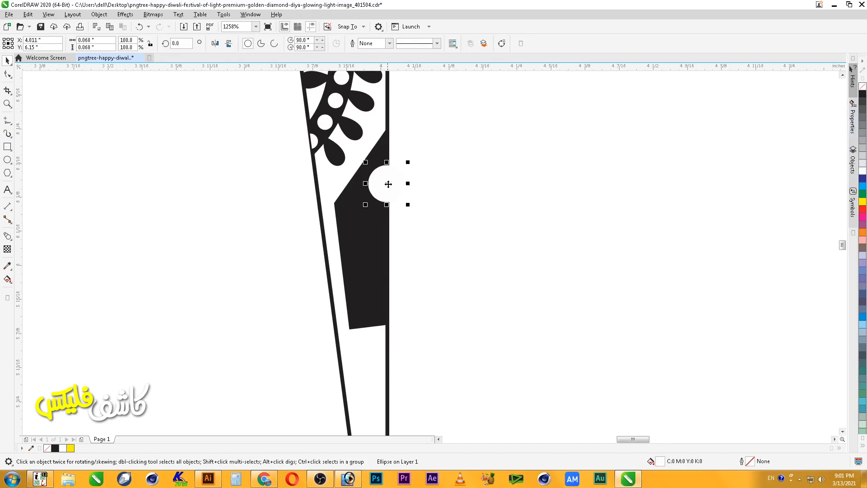
Turn on snapping to objects, centre the white circle on the wedge's right edge and add two evenly spaced copies below it.
left_click_drag(388, 183, 447, 180)
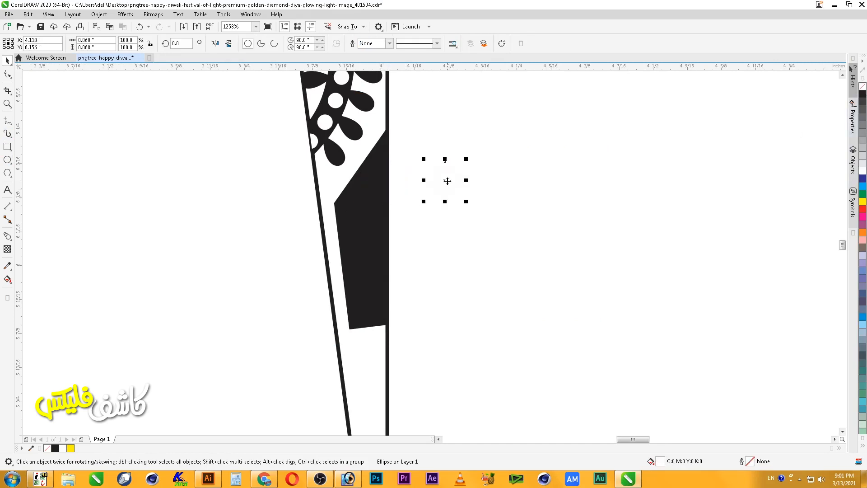
left_click(350, 27)
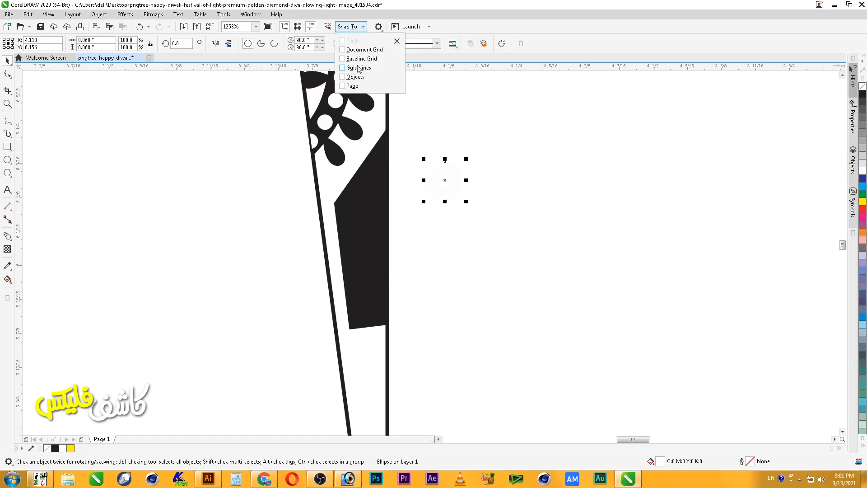
left_click(354, 80)
left_click(445, 185)
left_click(446, 185)
left_click_drag(446, 181, 387, 228)
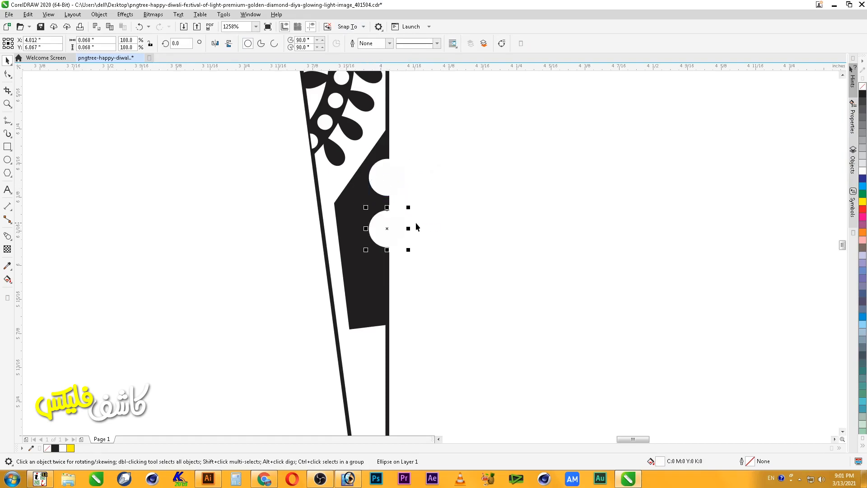
key("ctrl+r")
Enlarge the middle white circle to about 0.093 inches and the lowest one to about 0.127 inches.
left_click(385, 221)
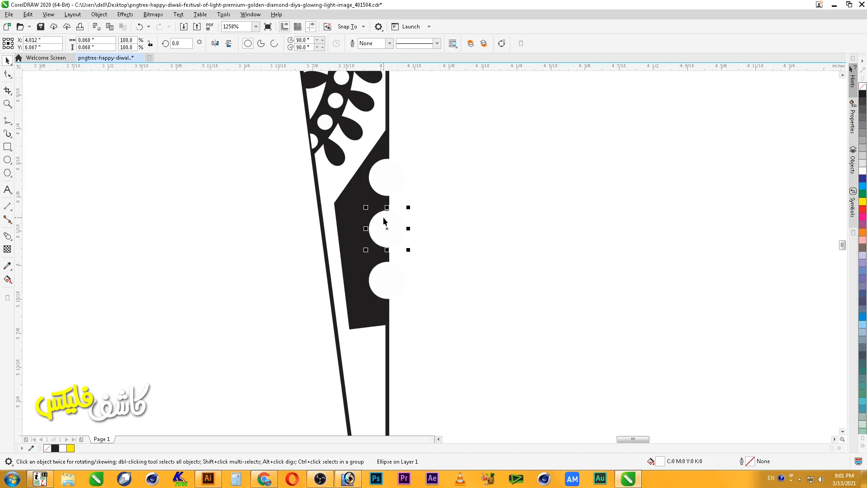
left_click_drag(410, 207, 418, 199)
left_click(386, 280)
left_click_drag(408, 280, 406, 283)
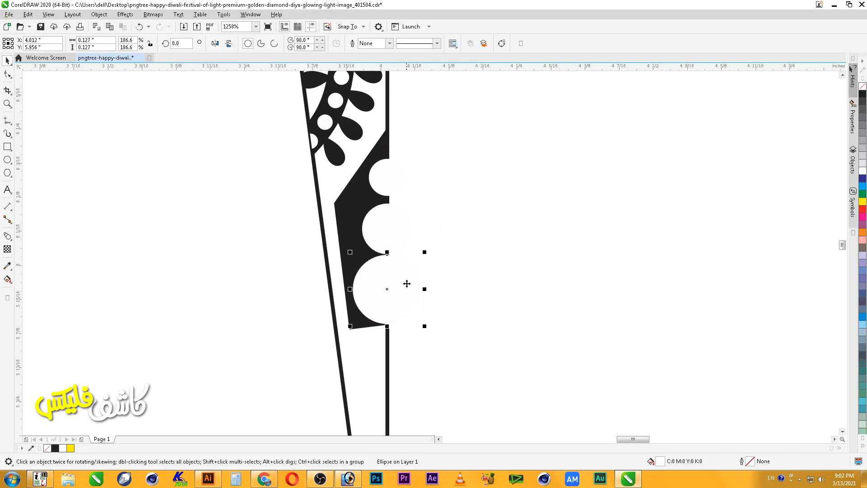
Shift the three white circles along the wedge's right edge so that narrow, even gaps separate them within the black shape.
left_click(386, 229)
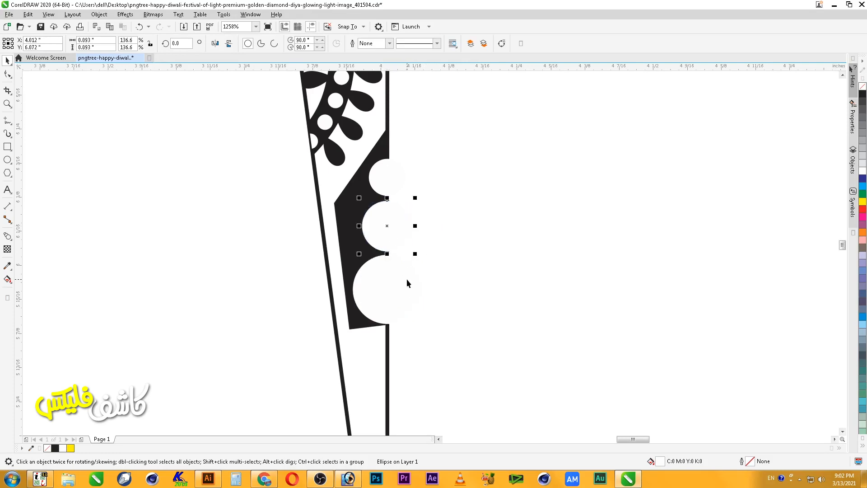
left_click_drag(381, 177, 380, 173)
left_click(391, 227)
left_click_drag(390, 224, 389, 221)
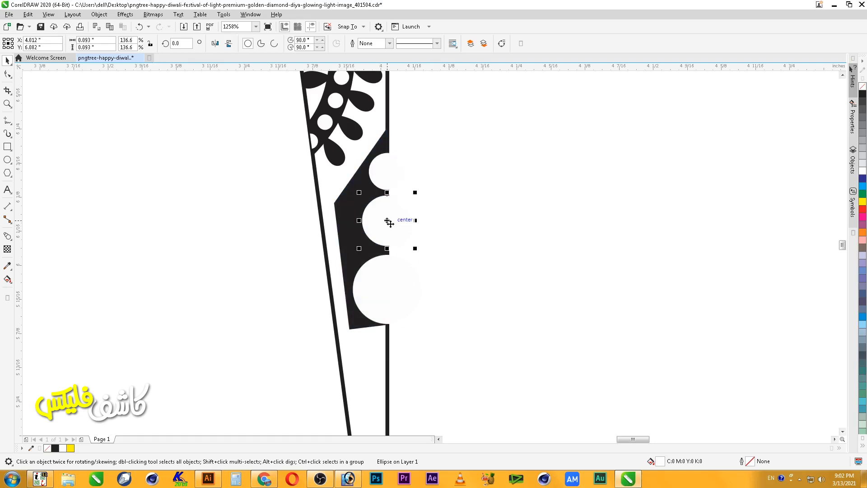
left_click_drag(377, 277, 377, 275)
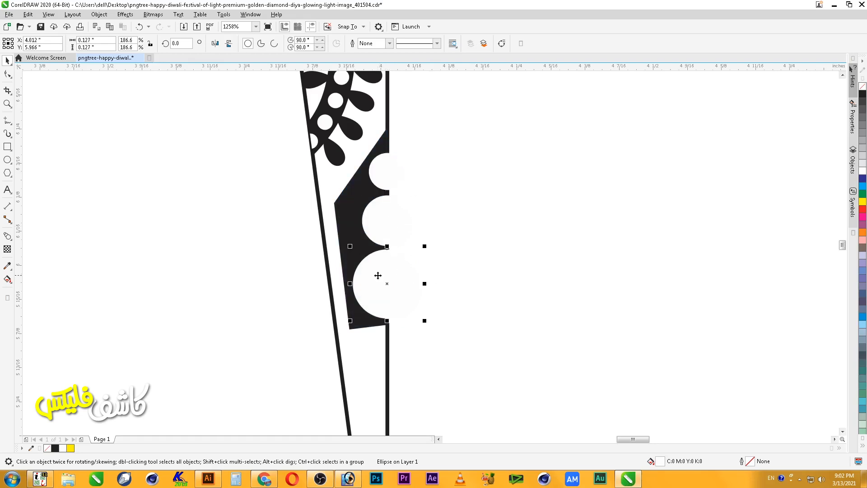
left_click(477, 284)
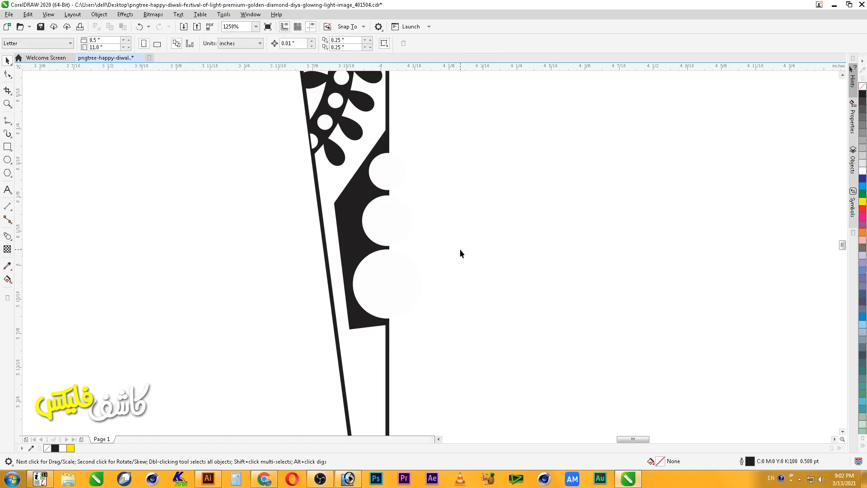
Make a concentric copy of the top white circle, scaled down to about 0.044 inches.
scroll(460, 248, "down", 1)
key("F2")
left_click_drag(524, 151, 341, 332)
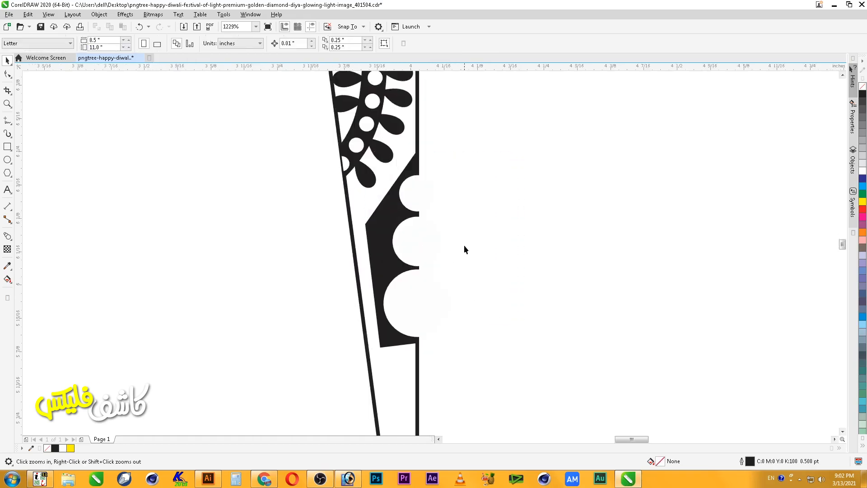
left_click(416, 233)
left_click(408, 185, "shift")
left_click(453, 204)
left_click(425, 193)
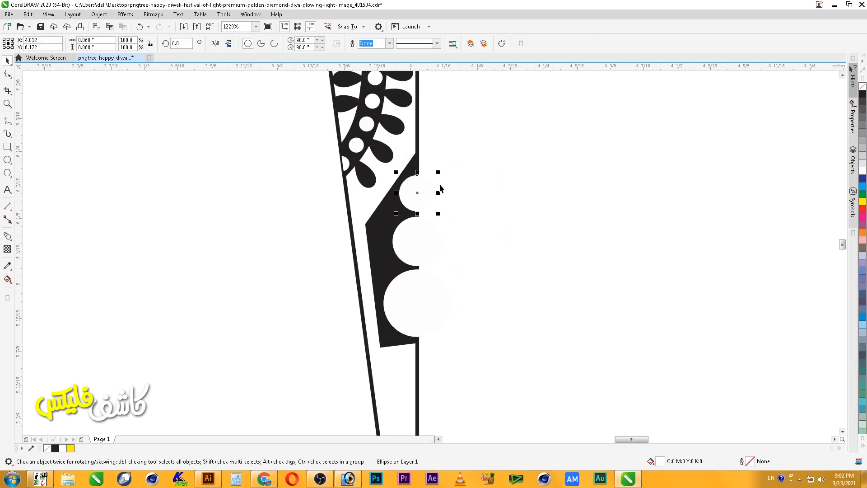
left_click_drag(438, 174, 431, 179)
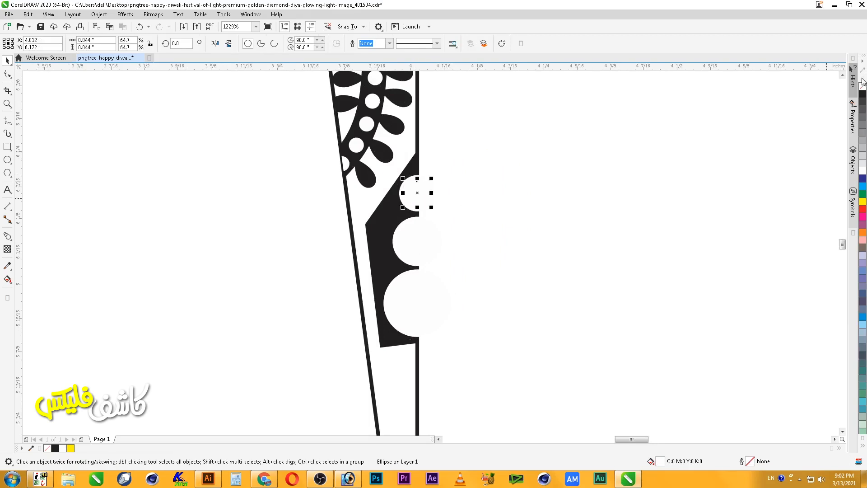
right_click(863, 94)
left_click(417, 247)
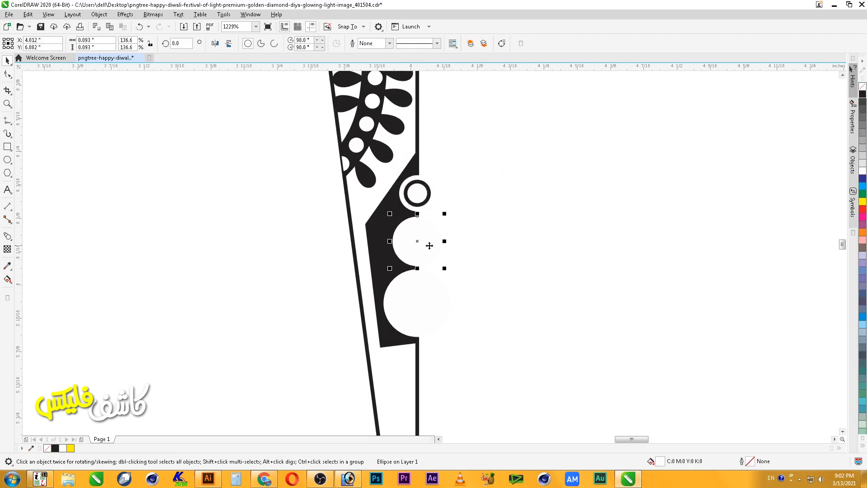
key("ctrl+z")
Make smaller concentric copies of the middle and lowest circles and give all three inner circles a black outline.
left_click(417, 202)
left_click(411, 234)
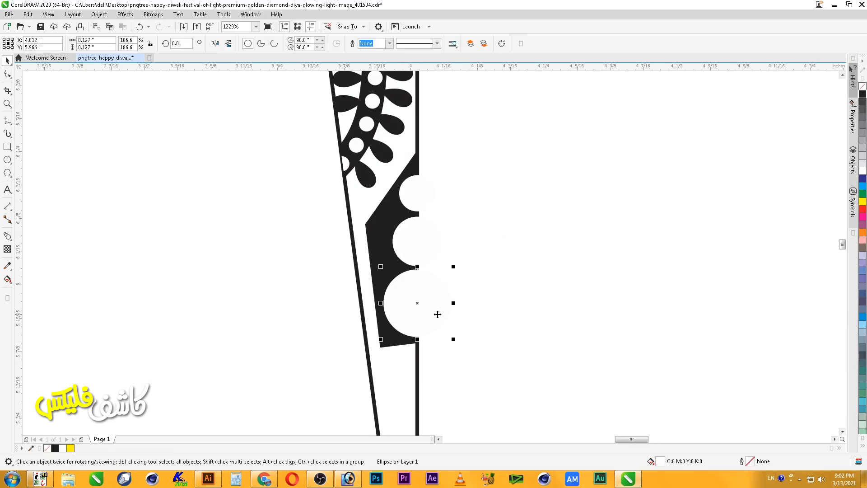
left_click(418, 278, "shift")
left_click(417, 199, "shift")
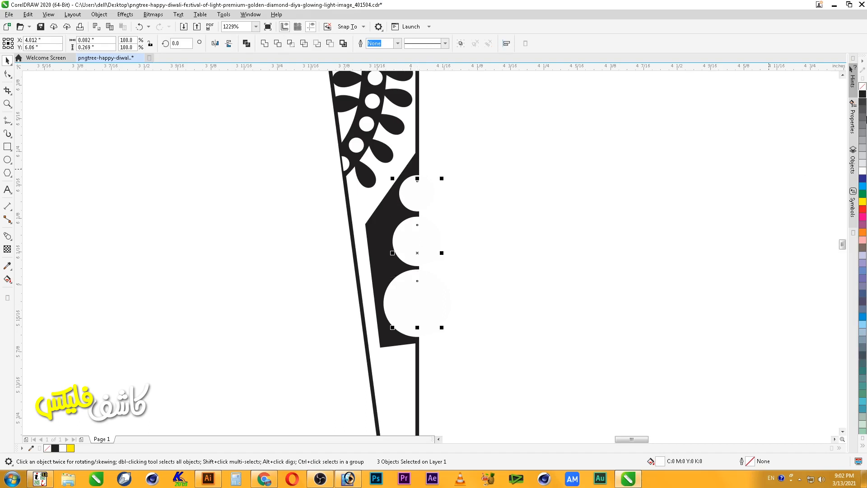
right_click(862, 93)
left_click(506, 238)
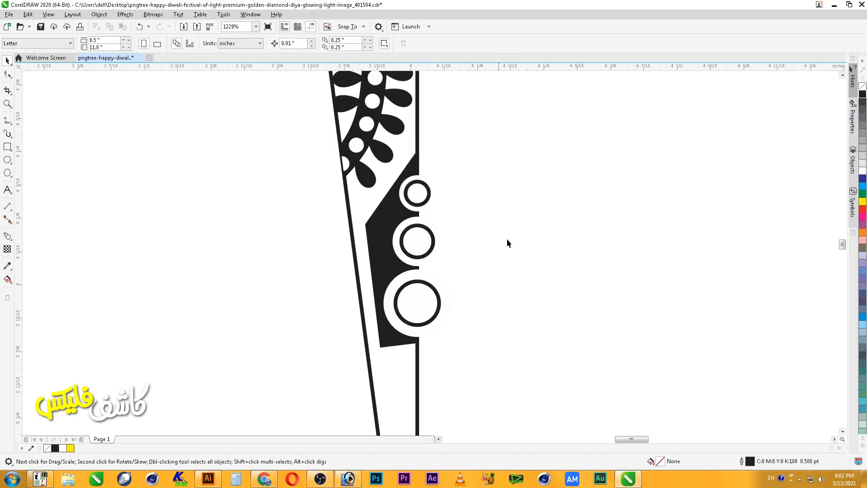
Group the six circles on the wedge's right edge and PowerClip them inside the black slanted shape.
left_click_drag(470, 155, 353, 342)
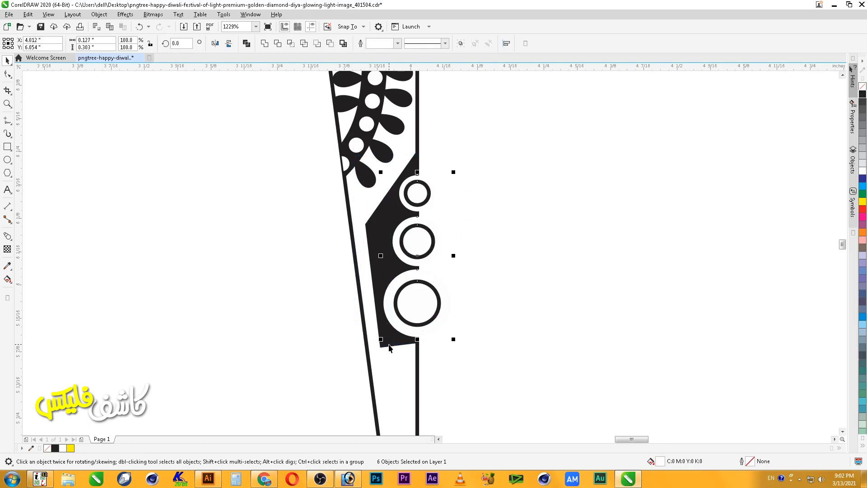
key("alt+o")
key("w")
key("p")
left_click(410, 390)
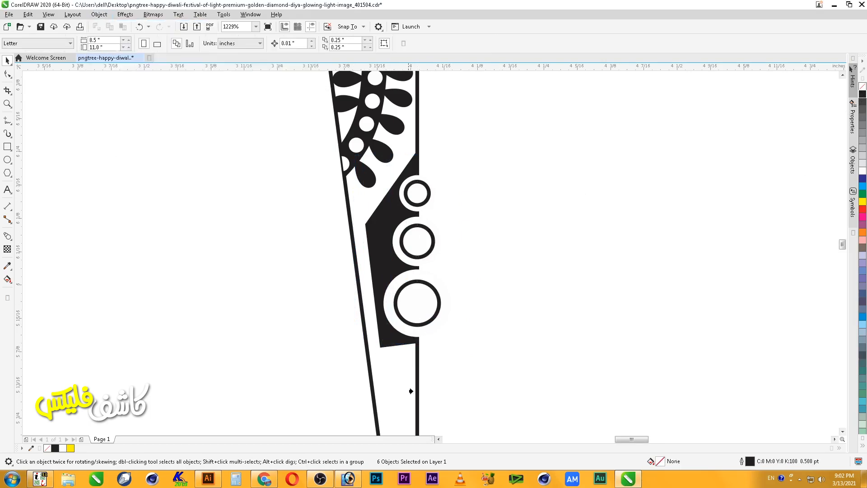
key("ctrl+z")
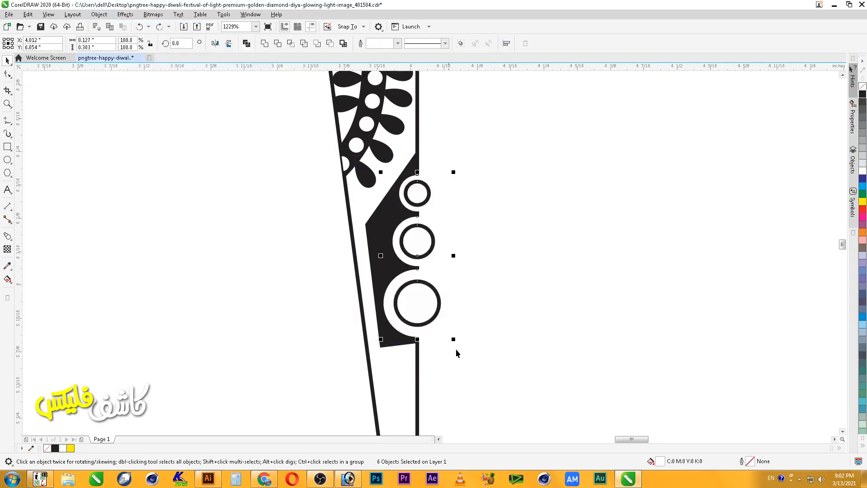
key("ctrl+g")
key("alt+c")
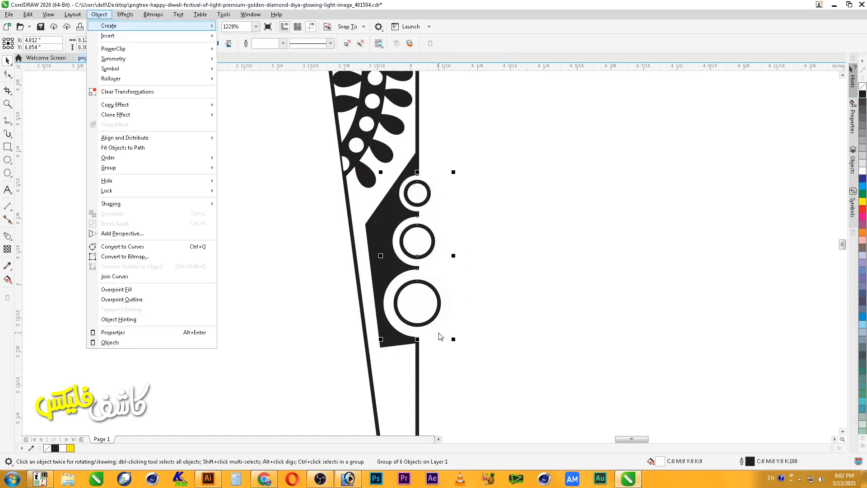
key("w")
key("p")
left_click(396, 340)
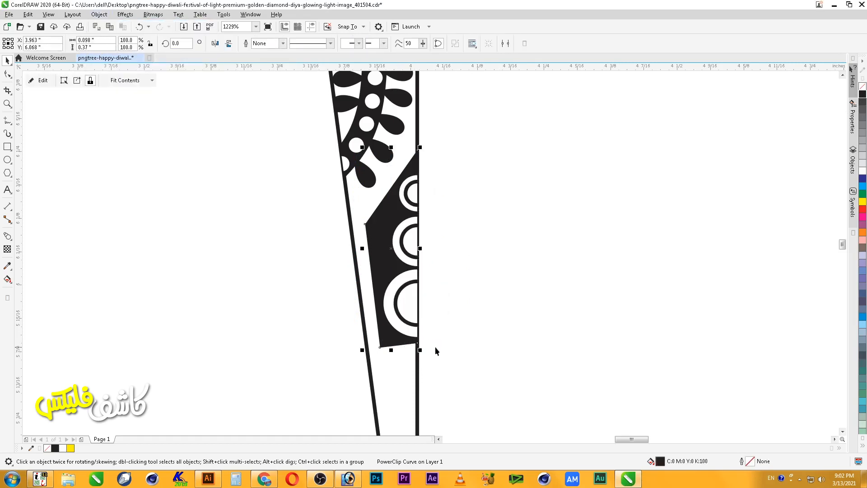
Draw a circle about 0.03 inches wide on the wedge's left edge below the petals, filled black without an outline.
scroll(425, 324, "down", 4)
key("z")
left_click_drag(470, 203, 368, 422)
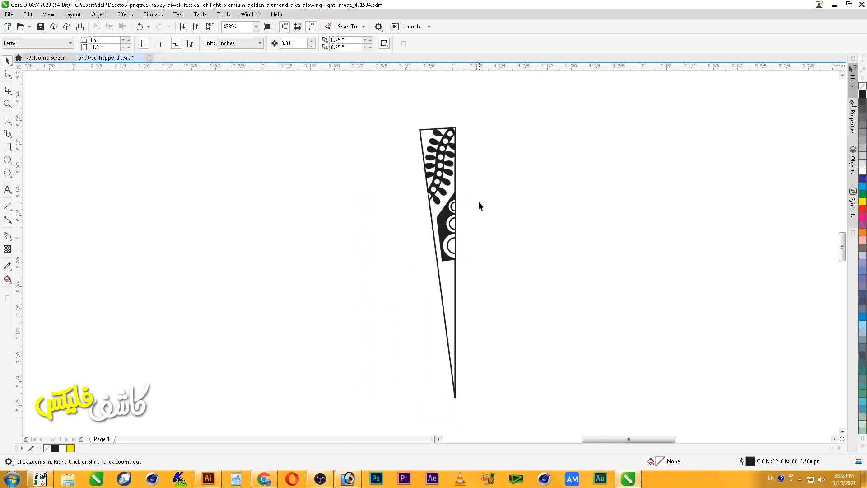
left_click_drag(492, 175, 441, 364)
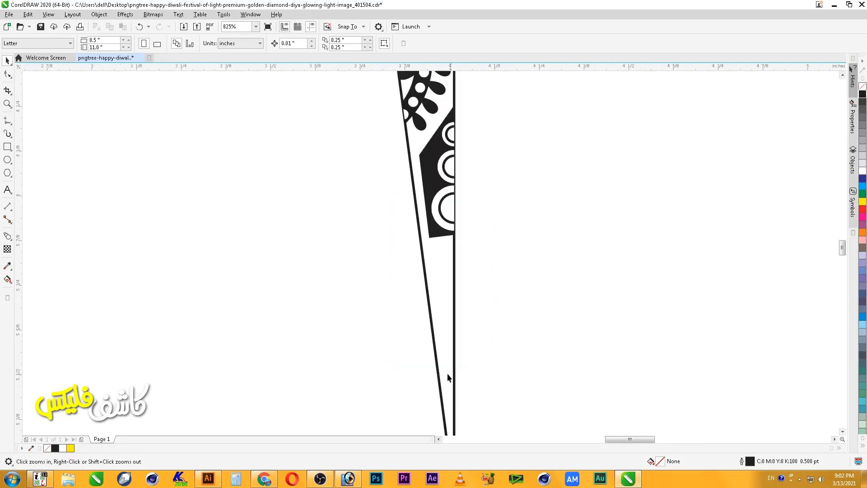
left_click(7, 159)
mouse_move(326, 251)
left_mouse_down()
mouse_move(337, 261)
mouse_move(398, 79)
mouse_move(410, 159)
mouse_move(407, 142)
left_mouse_up()
key("space")
left_click(862, 94)
right_click(863, 85)
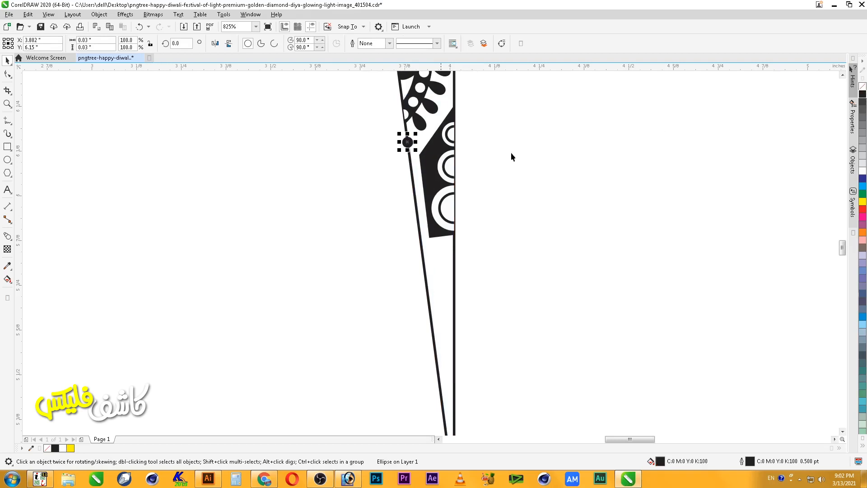
Copy the small black dot slightly down along the left edge and repeat the copy at even spacing until close to the wedge's tip.
left_click_drag(408, 142, 409, 159)
key("ctrl+r")
key("ctrl+r")
key("ctrl+r")
key("ctrl+r")
key("ctrl+r")
key("ctrl+r")
key("ctrl+r")
key("ctrl+r")
key("ctrl+r")
key("ctrl+r")
key("ctrl+r")
key("ctrl+r")
key("ctrl+r")
key("ctrl+r")
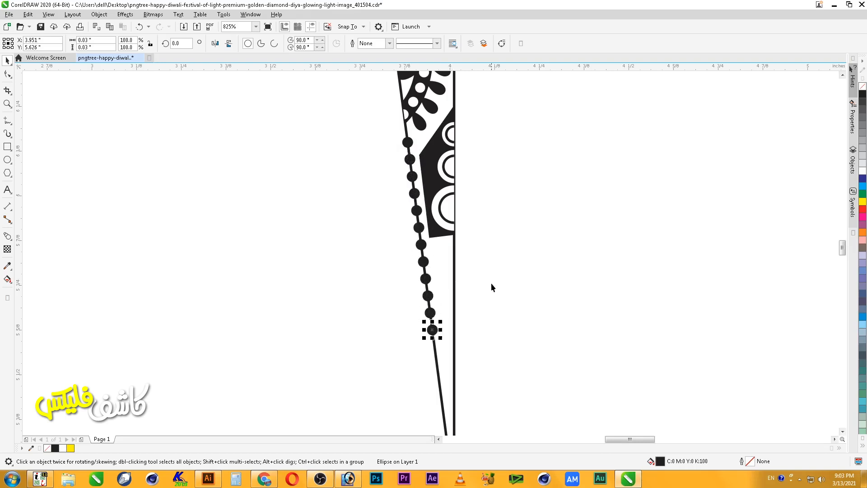
scroll(491, 283, "down", 3)
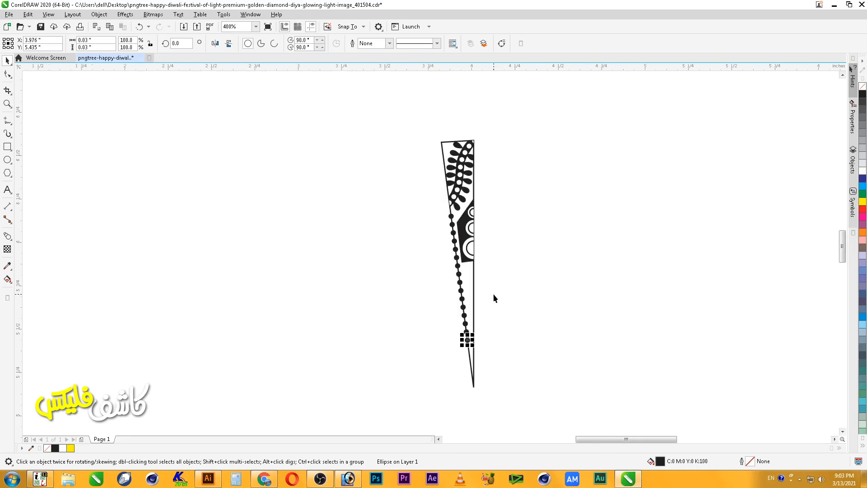
key("ctrl+r")
key("ctrl+r")
PowerClip the row of black dots inside the wedge so only their inner halves remain.
left_click_drag(428, 203, 495, 375)
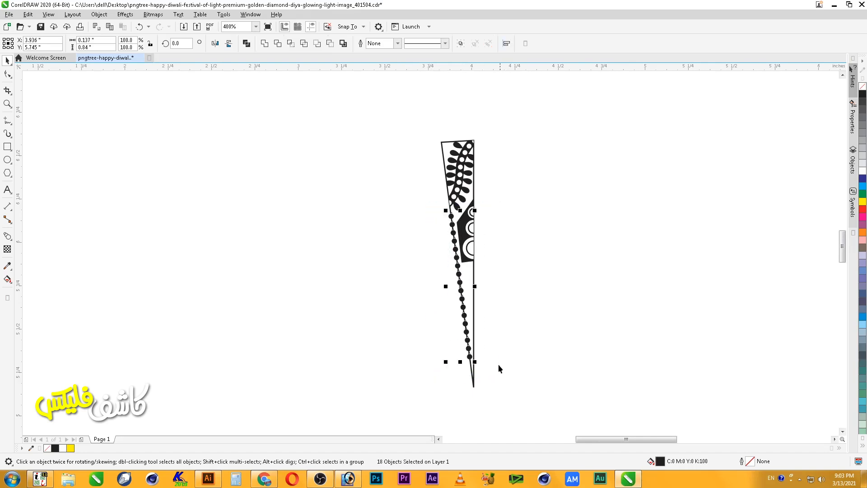
key("alt+j")
key("w")
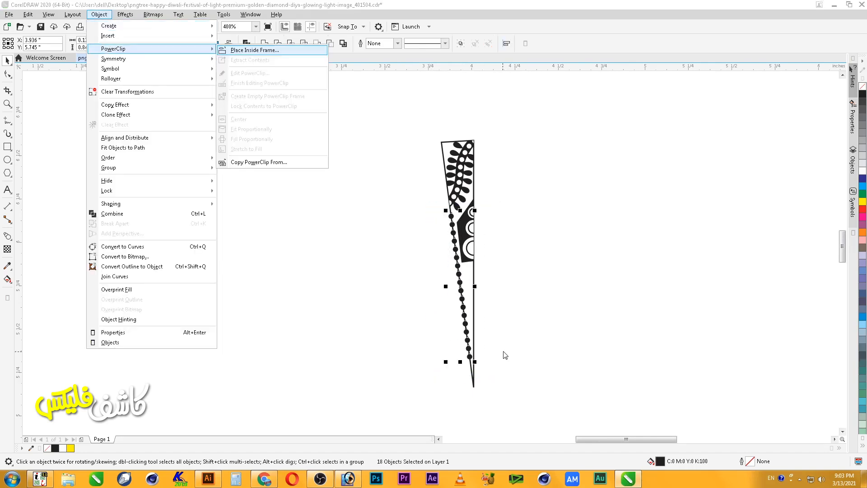
key("p")
left_click(472, 308)
Add a node on the black shape's bottom edge and pull its lower-left corner down into a tapering tail towards the wedge's tip.
key("z")
left_click_drag(520, 118, 499, 394)
left_click_drag(490, 186, 373, 392)
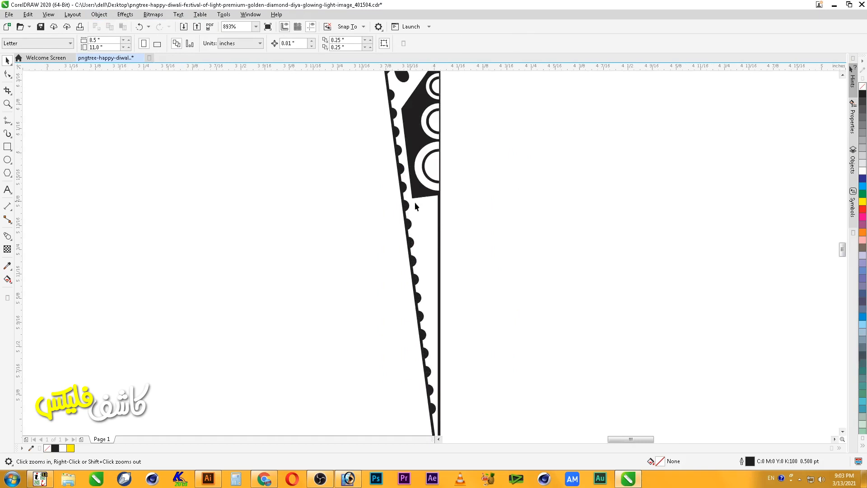
left_click(417, 194)
left_click(7, 74)
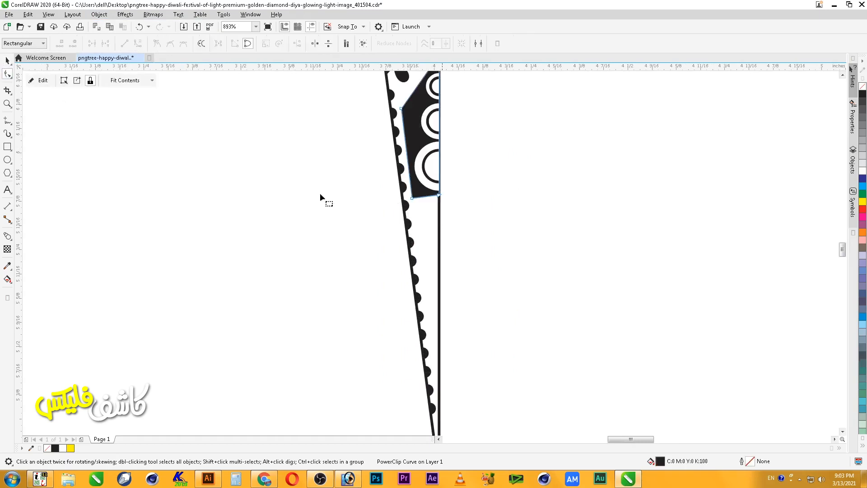
left_click(423, 196)
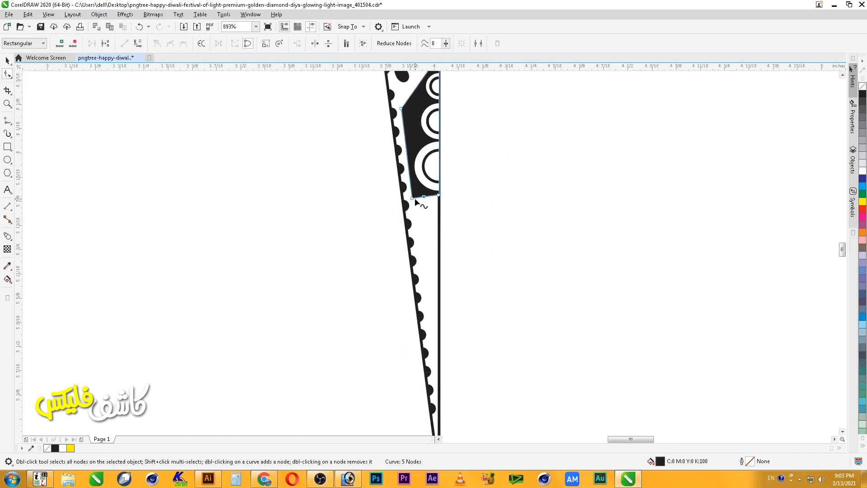
left_click_drag(415, 198, 442, 404)
Draw a circle about 0.046 inches wide on the right edge below the black shape and repeat it downwards into a column of six.
key("space")
left_click(477, 248)
scroll(478, 249, "down", 1)
key("F2")
left_click_drag(492, 199, 458, 322)
left_click(7, 159)
left_click_drag(409, 149, 417, 194)
key("space")
key("ctrl+r")
key("ctrl+r")
key("ctrl+r")
key("ctrl+r")
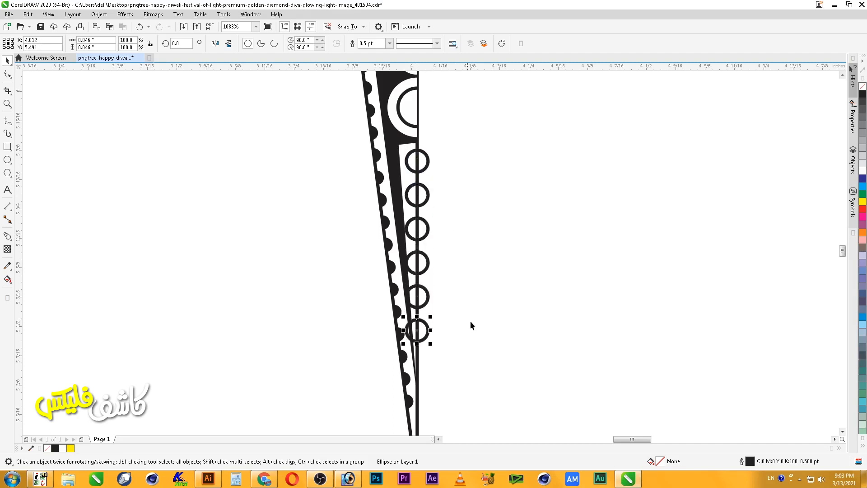
Shrink the lower three circles of the column, the fourth to about 0.04 inches, the fifth to about 0.036 inches and the lowest smallest.
left_click_drag(430, 346, 425, 346)
left_click(428, 297)
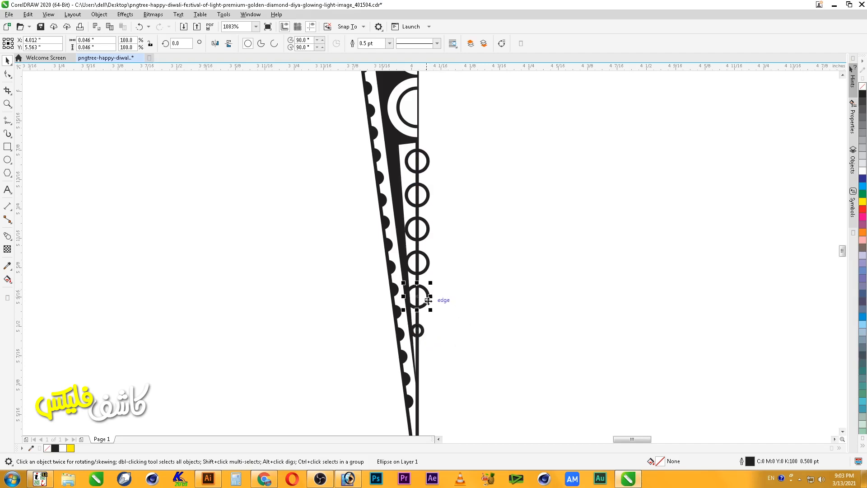
left_click_drag(434, 312, 431, 312)
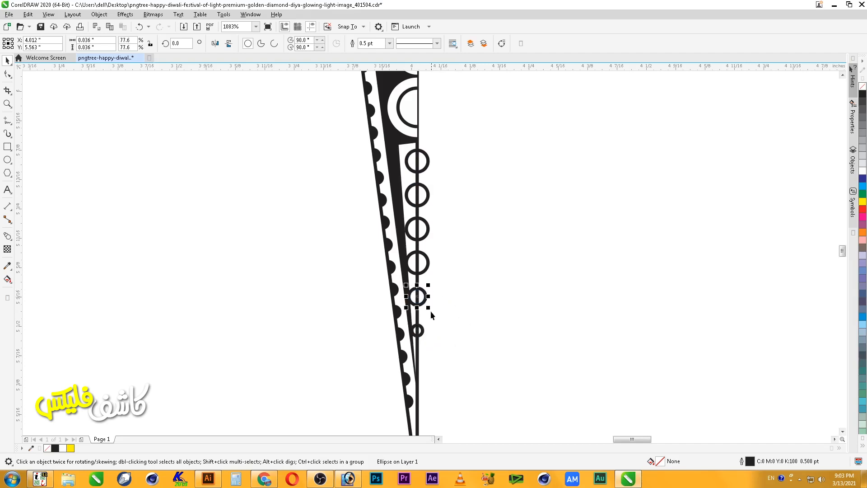
left_click(427, 271)
left_click_drag(428, 273, 430, 277)
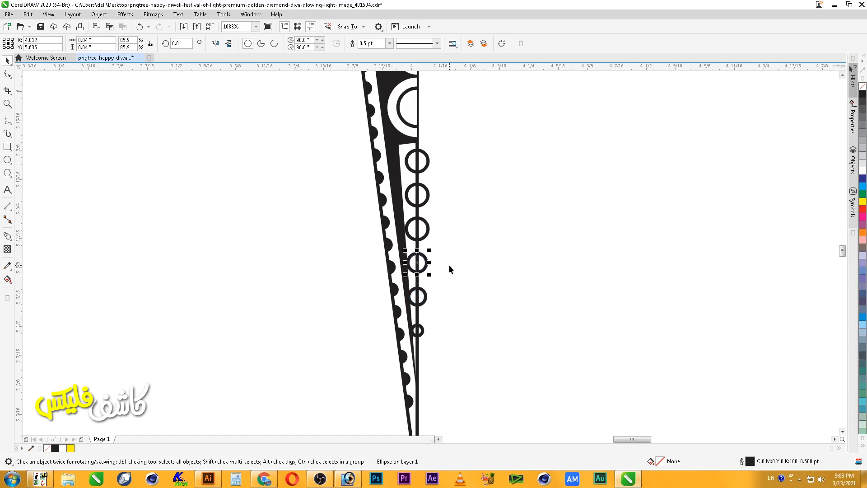
left_click(445, 270)
Fill all six circles of the column with black and remove their outlines.
left_click_drag(474, 359, 406, 143)
left_click(863, 93)
right_click(862, 86)
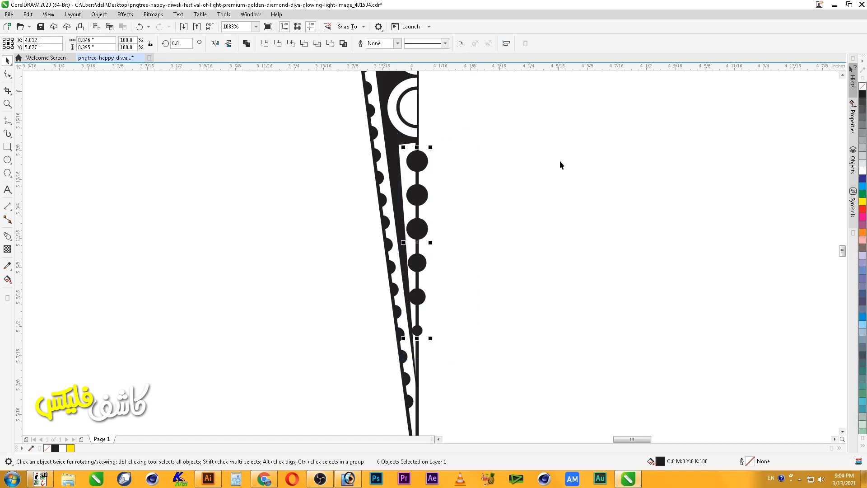
PowerClip the column of six black circles inside the wedge.
key("alt+c")
key("w")
key("p")
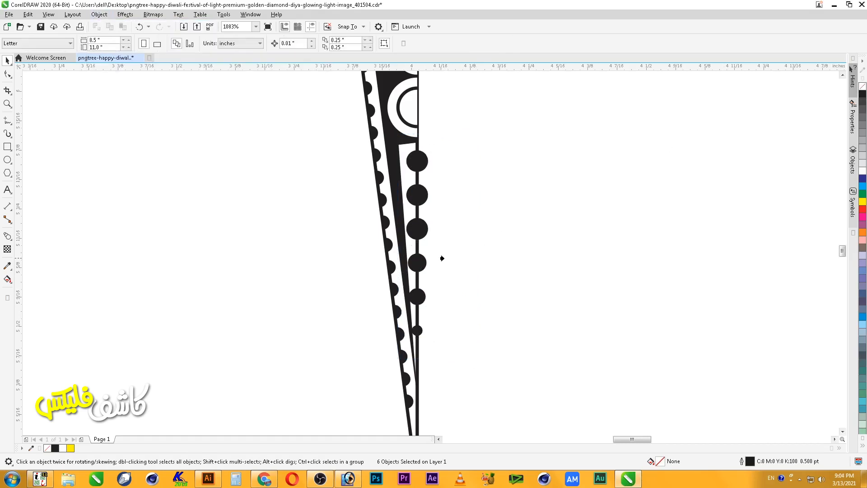
left_click(406, 212)
scroll(460, 226, "down", 4)
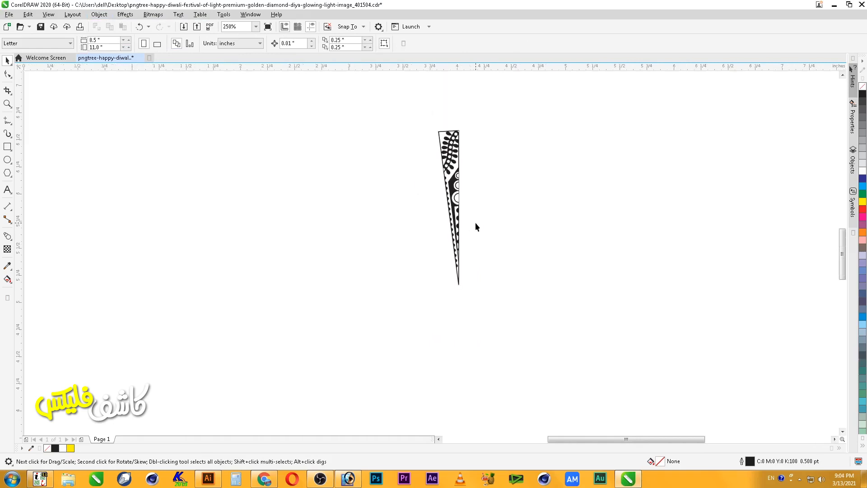
Group all the parts of the wedge and remove its outline.
left_click_drag(383, 304, 384, 304)
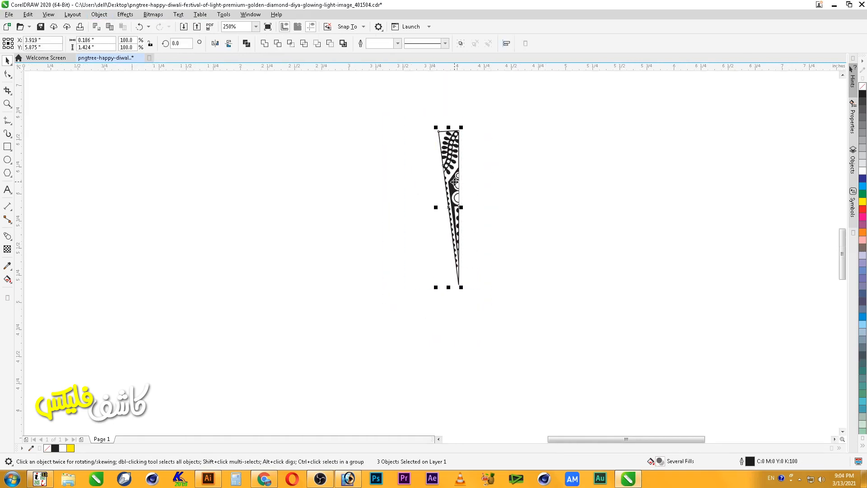
right_click(454, 181)
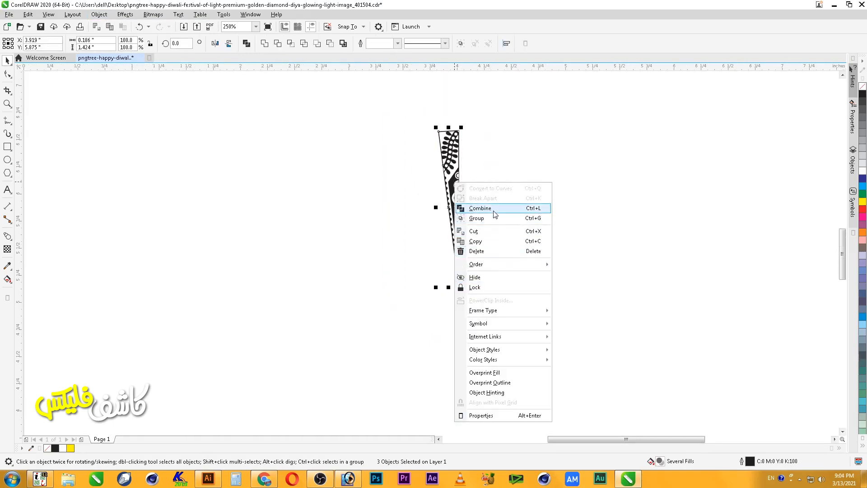
left_click(493, 218)
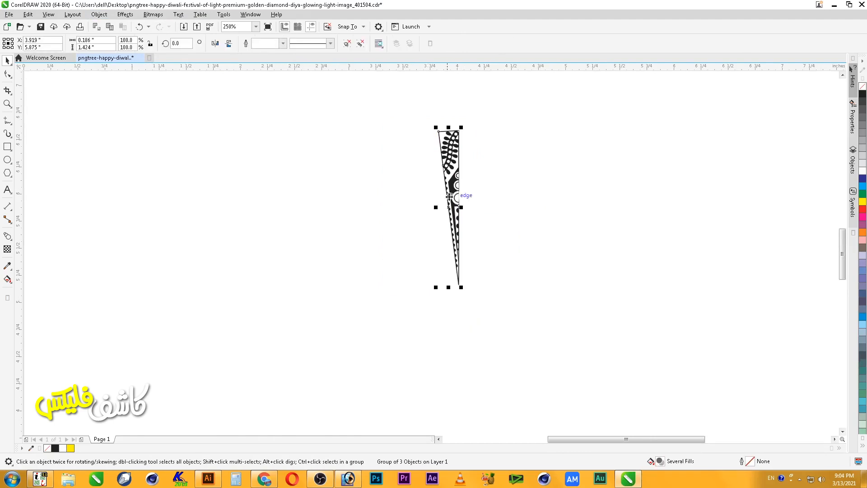
right_click(862, 86)
Make a horizontally mirrored copy of the wedge along its right edge and group both halves.
key("F2")
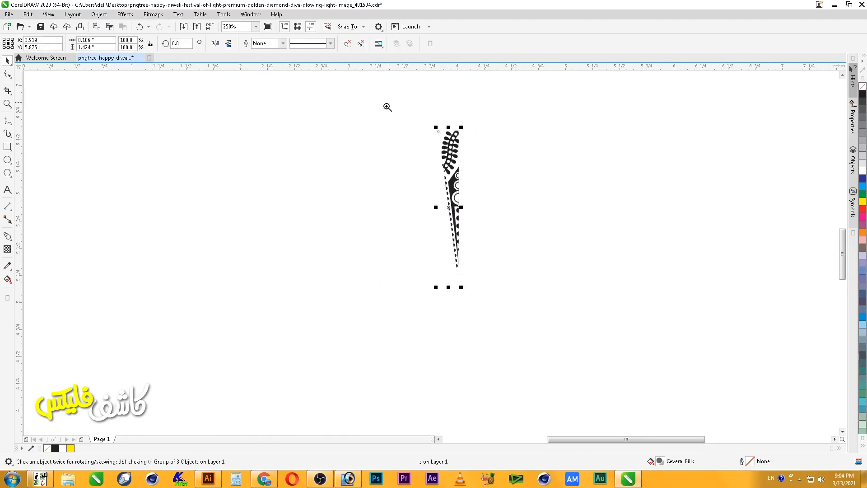
left_click_drag(394, 102, 530, 296)
left_click_drag(387, 269, 467, 269)
left_click(415, 246, "shift")
key("ctrl+g")
Move the grouped segment's rotation centre to its lower tip and make a copy rotated 15° clockwise.
left_click(441, 225)
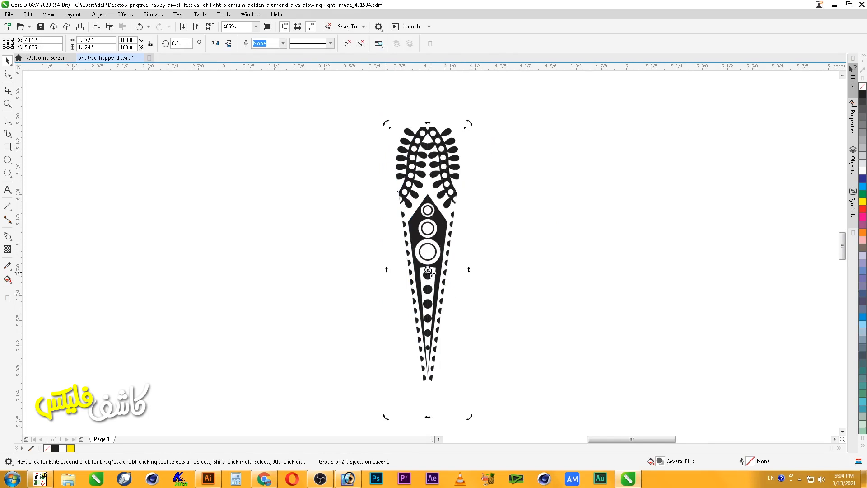
left_click_drag(428, 270, 426, 375)
left_click_drag(470, 122, 541, 159)
scroll(634, 289, "down", 2)
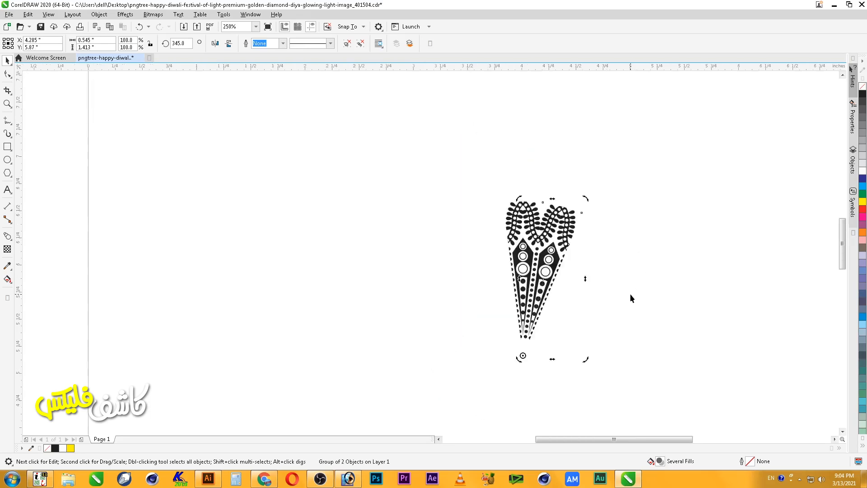
Repeat the 15° rotated copy around the tip until the segments close a full circle.
key("ctrl+r")
key("ctrl+r")
key("ctrl+r")
key("ctrl+r")
key("ctrl+r")
key("ctrl+r")
key("ctrl+r")
key("ctrl+r")
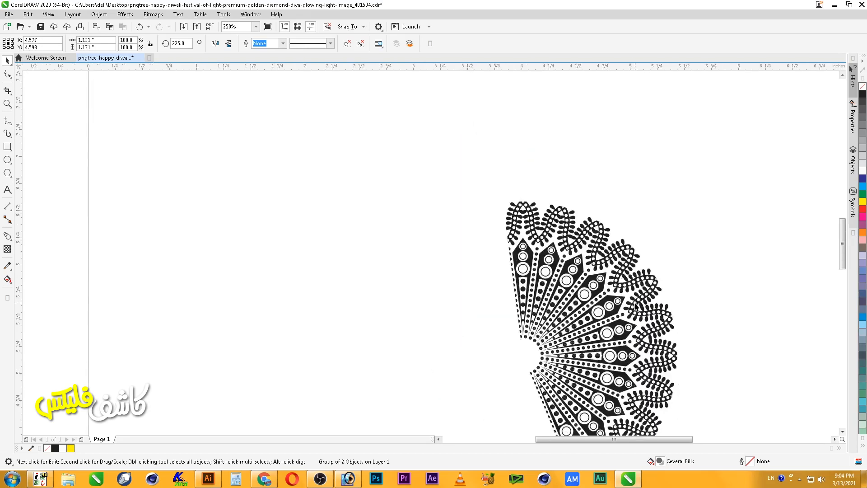
key("ctrl+r")
key("ctrl+r")
key("ctrl+r")
key("ctrl+r")
key("ctrl+r")
key("ctrl+r")
key("ctrl+r")
key("ctrl+r")
key("ctrl+r")
key("ctrl+r")
key("ctrl+r")
key("ctrl+r")
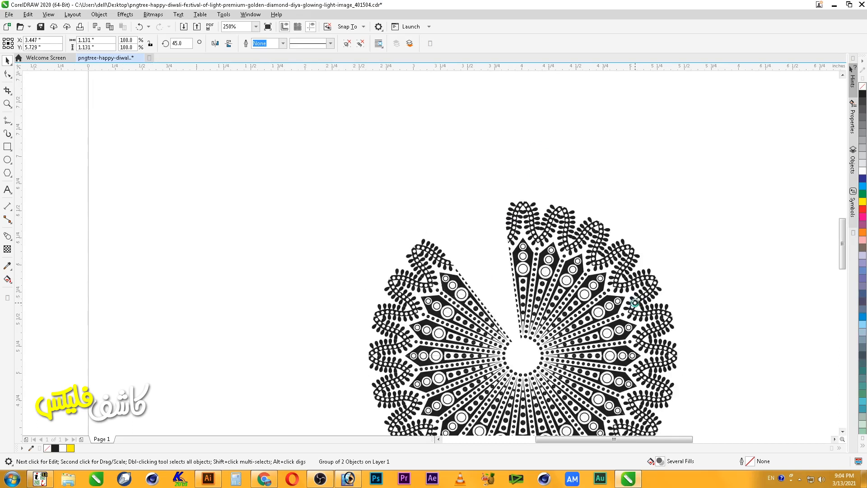
key("ctrl+r")
key("ctrl+r")
Deselect everything and preview the complete circular mandala full screen.
key("F4")
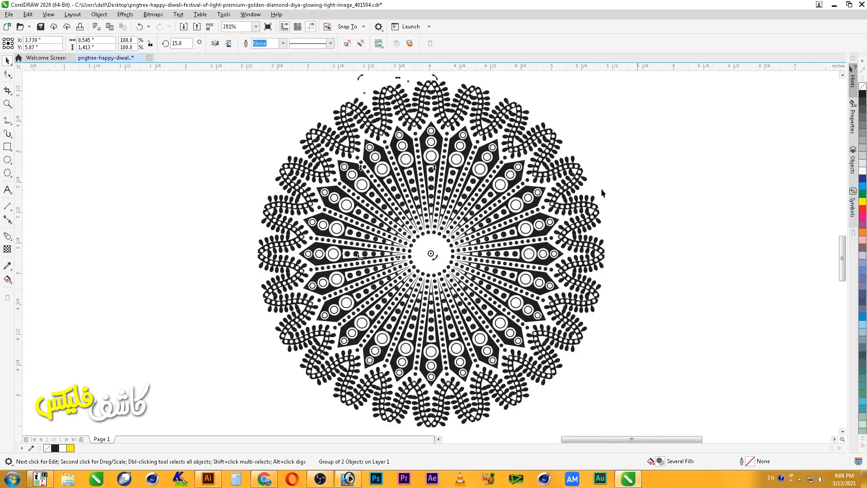
left_click(644, 203)
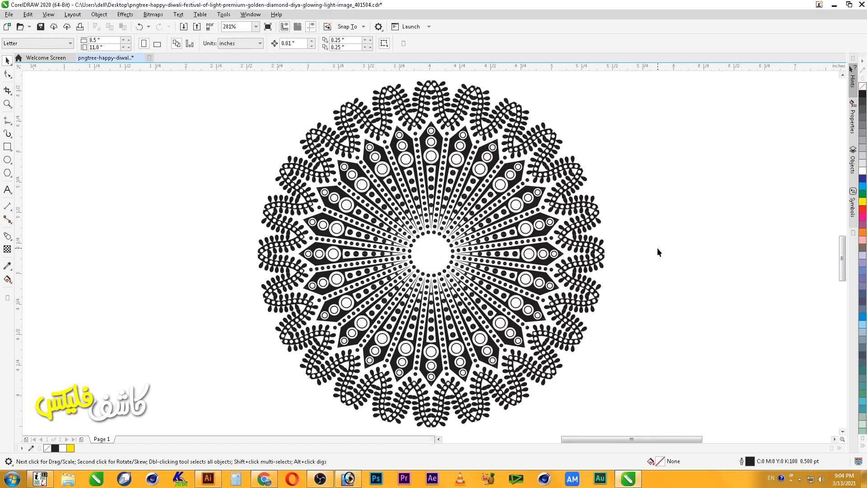
key("F9")
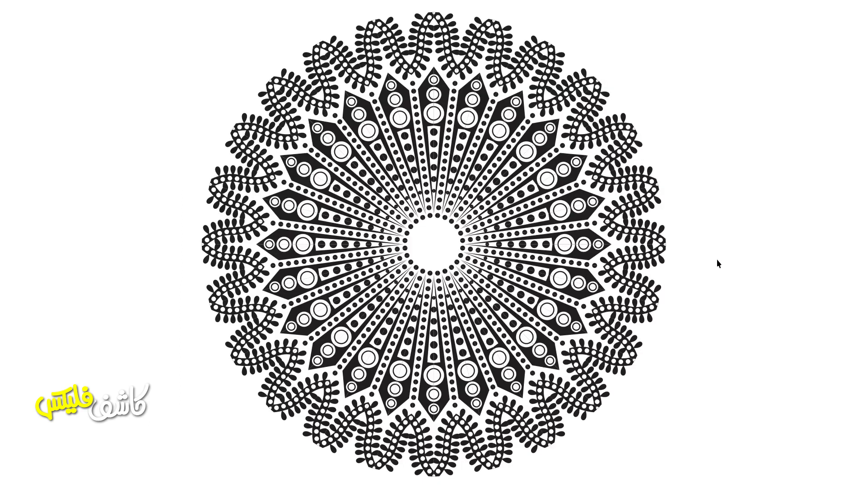